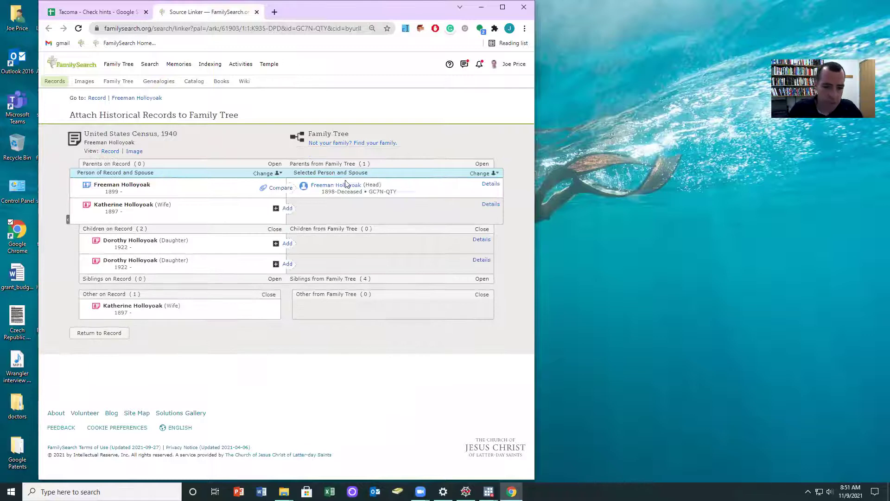
# - Expand the household head's details and examine the family's entry on the 1940 census image, returning to the source linker
pyautogui.click(491, 183)
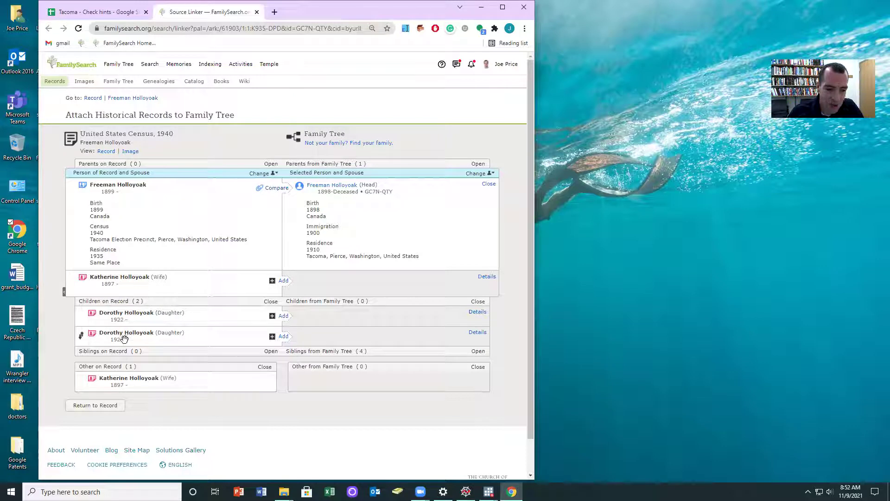
pyautogui.click(129, 152)
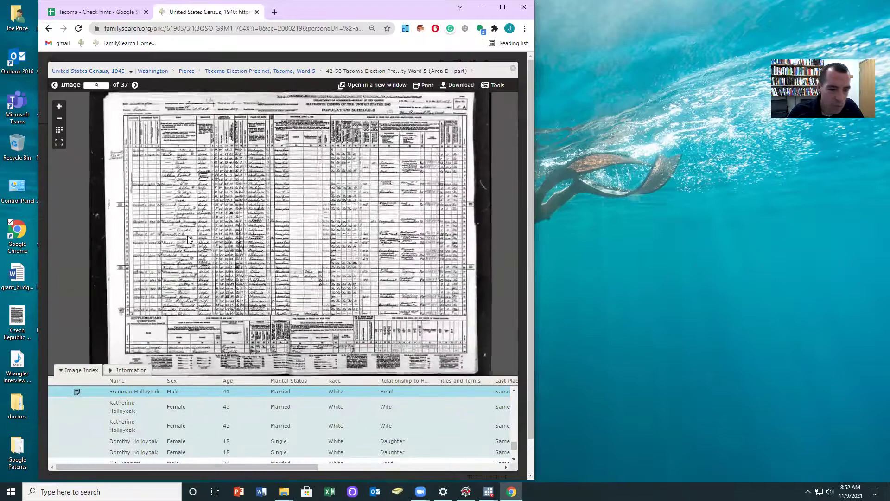
pyautogui.scroll(3, 186, 237)
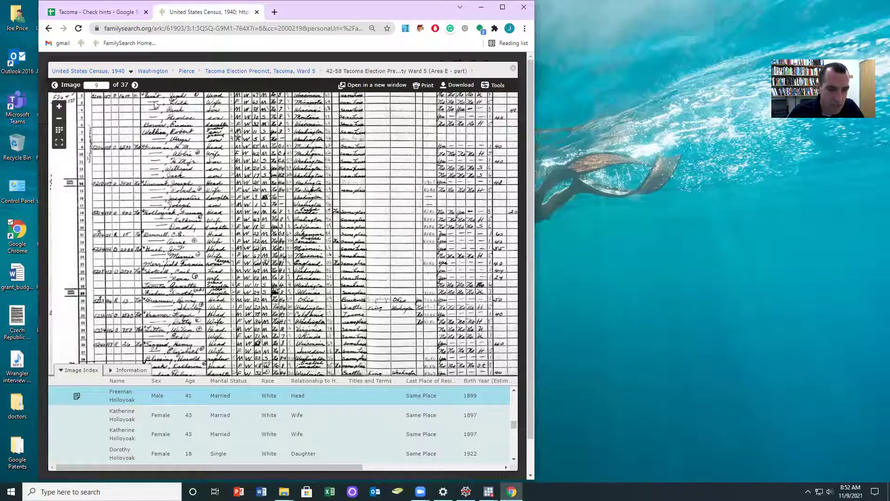
pyautogui.click(49, 30)
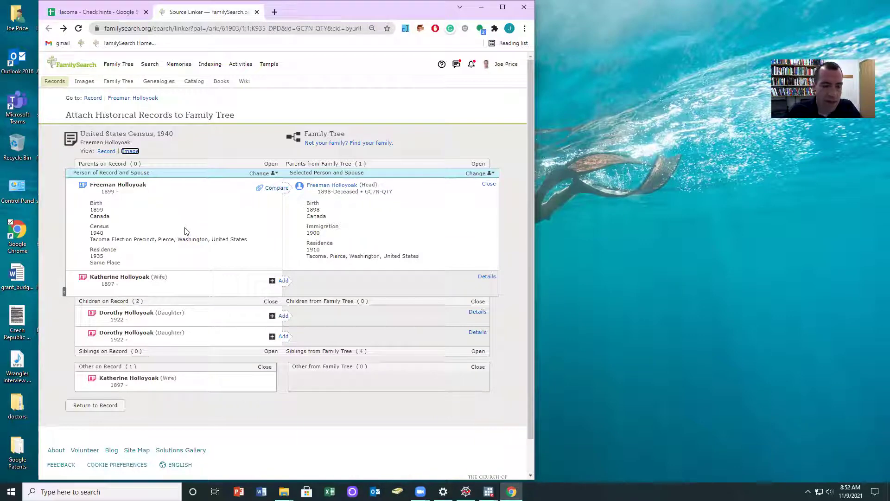
# - Search Google for "ancestry 1940 census" in a separate browser window beside the source linker and open Ancestry's 1940 United States Federal Census collection
pyautogui.click(275, 12)
pyautogui.moveTo(540, 39); pyautogui.dragTo(530, 19)
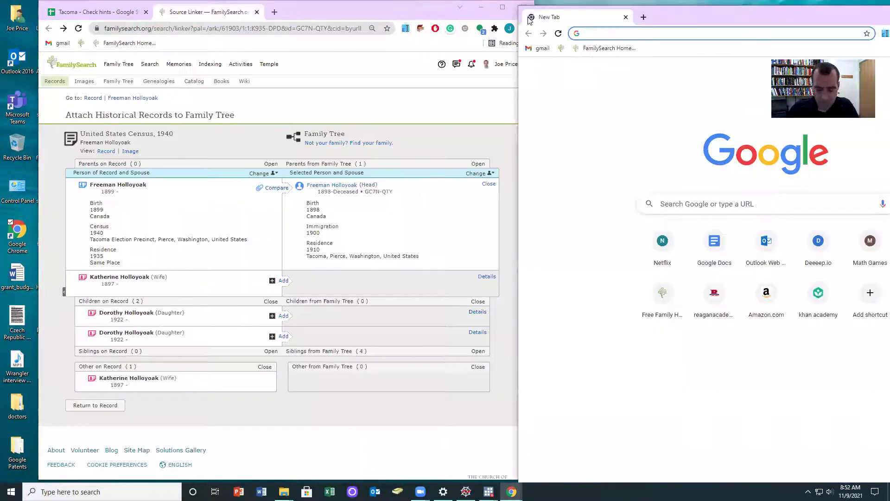
pyautogui.write('ancestry 1940')
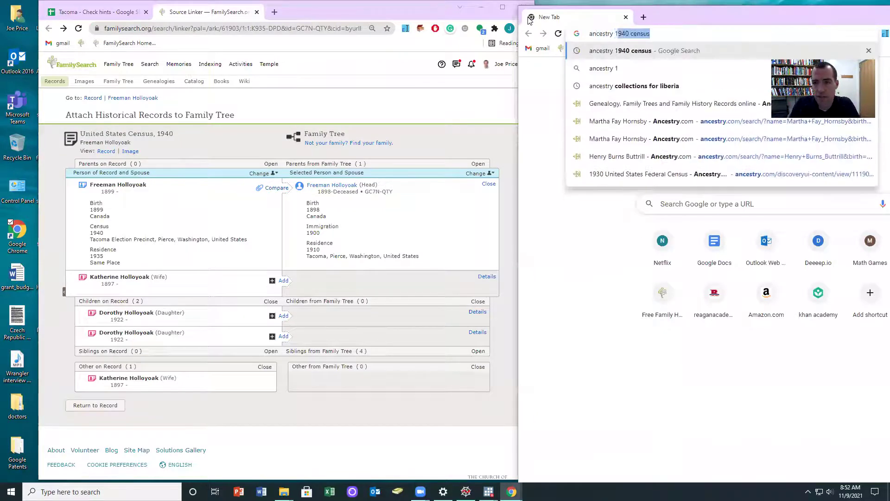
pyautogui.press('Return')
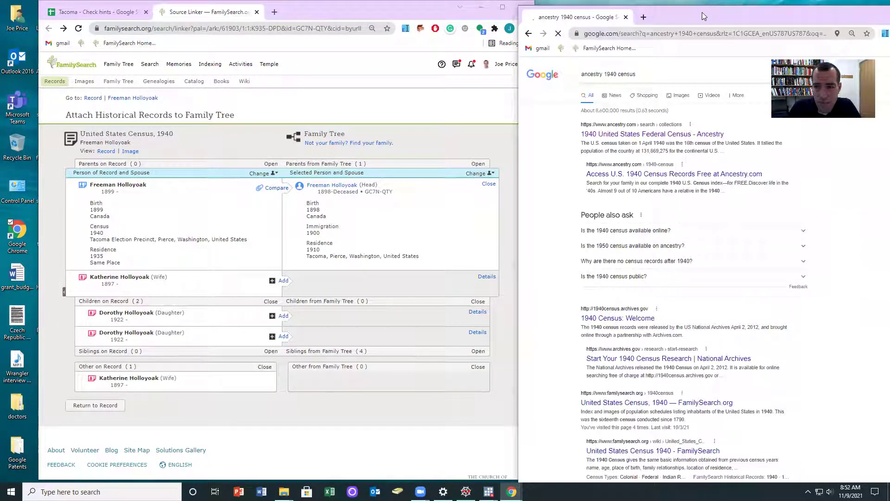
pyautogui.press('super+Right')
pyautogui.click(582, 128)
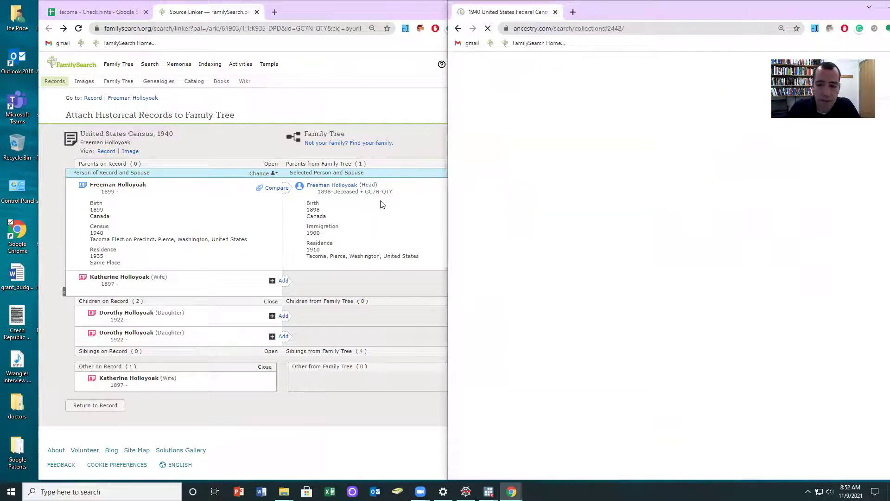
pyautogui.moveTo(605, 17); pyautogui.dragTo(581, 16)
# - Search the 1940 census collection for the household head's first and last name
pyautogui.click(509, 153)
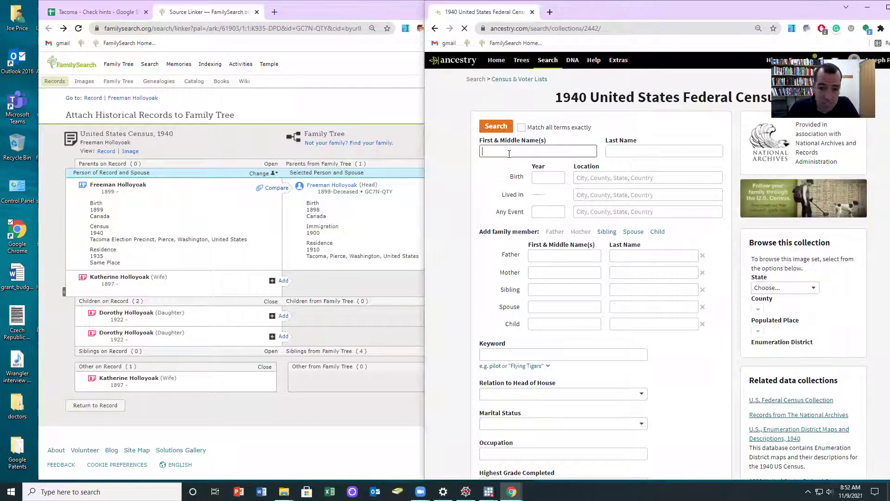
pyautogui.write('Freeman')
pyautogui.press('Tab')
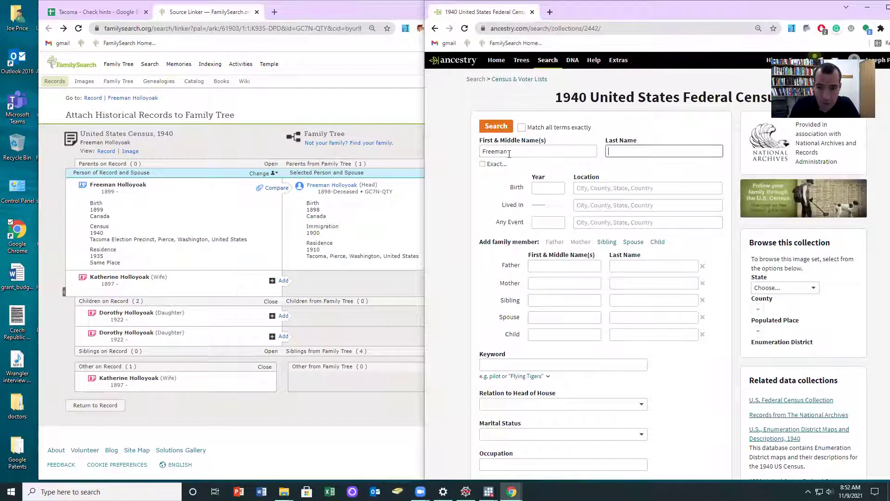
pyautogui.write('Holloyoak')
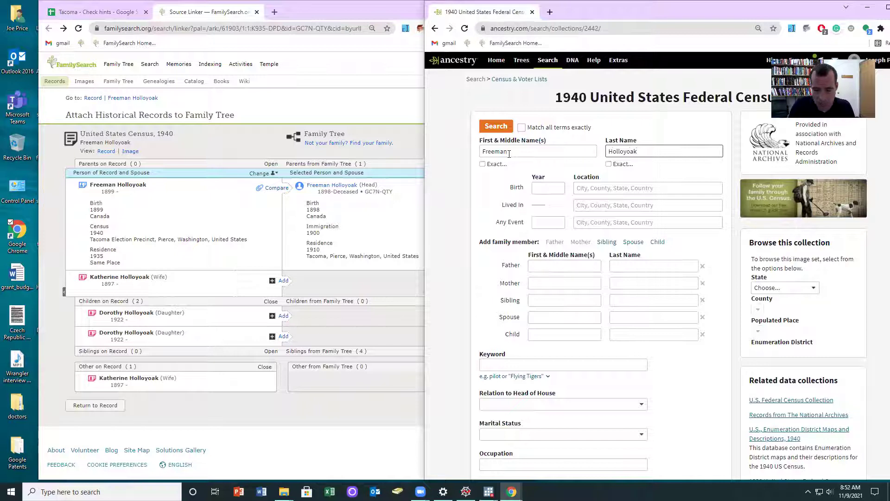
pyautogui.press('Return')
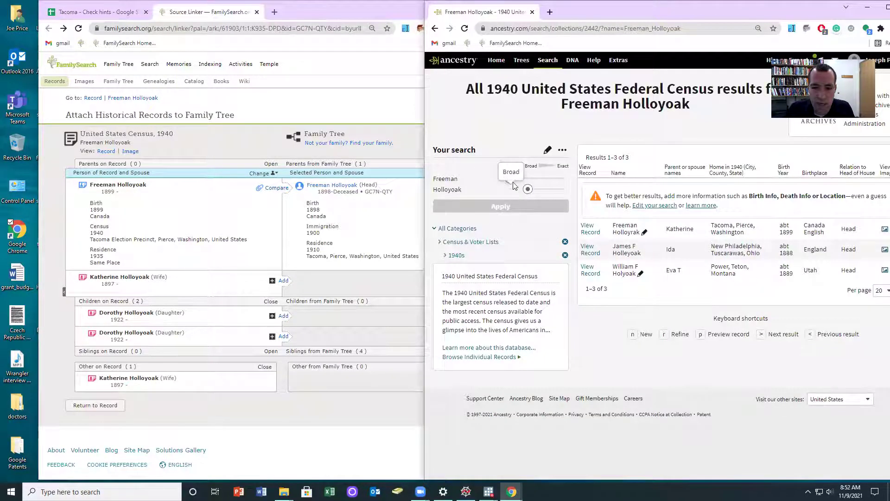
# - Set both the first-name and last-name match filters to Broad and apply them to the census search
pyautogui.moveTo(519, 192); pyautogui.dragTo(510, 189)
pyautogui.click(500, 207)
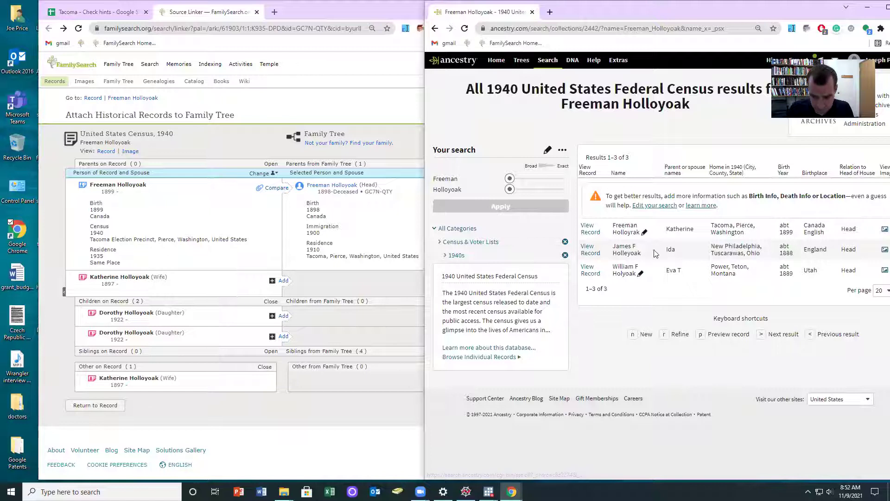
pyautogui.moveTo(590, 270)
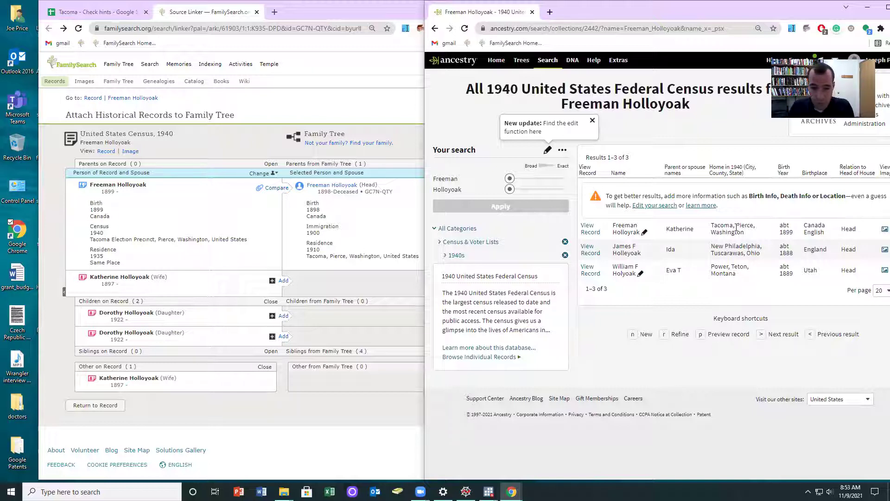
# - Attach the 1940 census record to the household head, adding the 1935 and 1940 residences
pyautogui.click(277, 188)
pyautogui.click(282, 285)
pyautogui.click(282, 269)
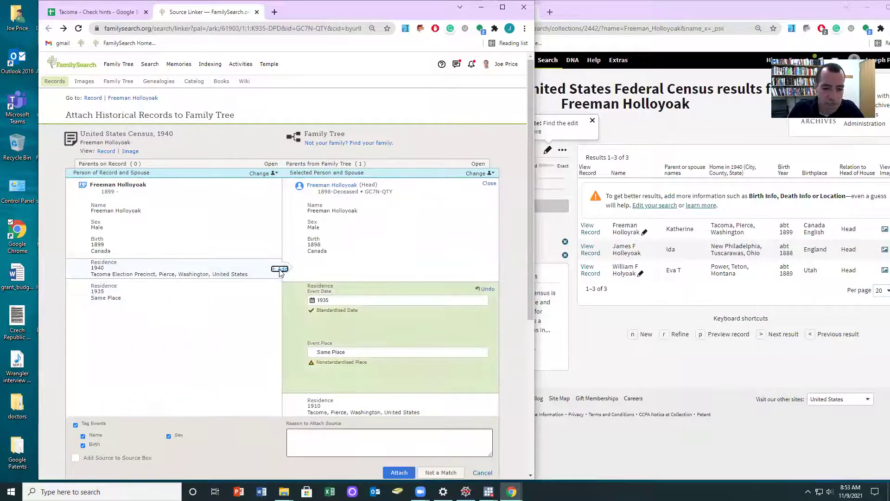
pyautogui.scroll(-4, 278, 278)
pyautogui.click(398, 377)
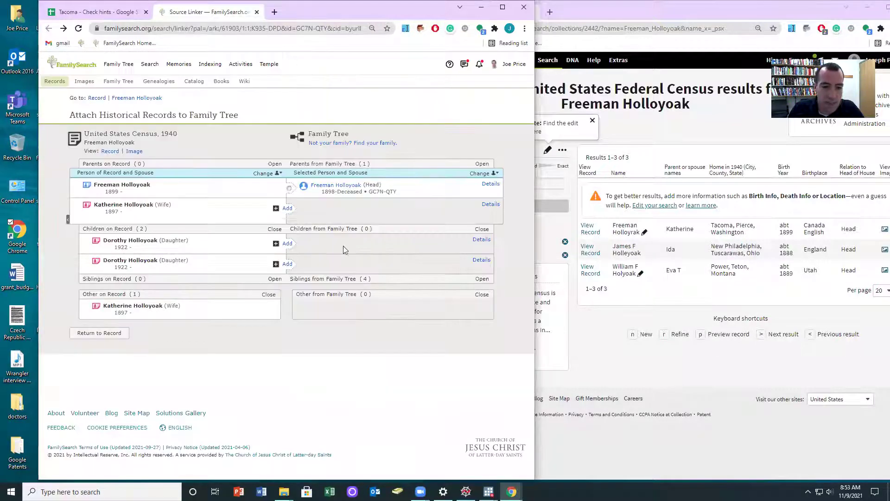
# - Add the wife to the family tree as a new person with her last name left blank
pyautogui.click(287, 210)
pyautogui.doubleClick(441, 119)
pyautogui.press('BackSpace')
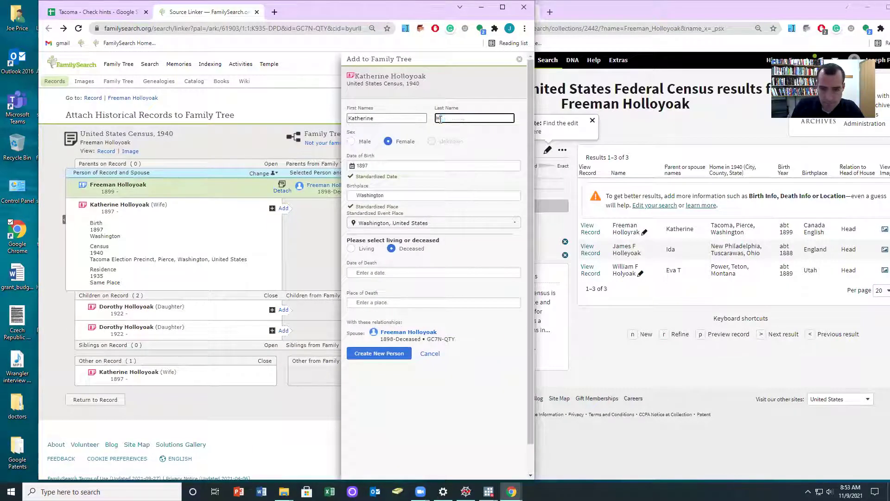
pyautogui.click(365, 355)
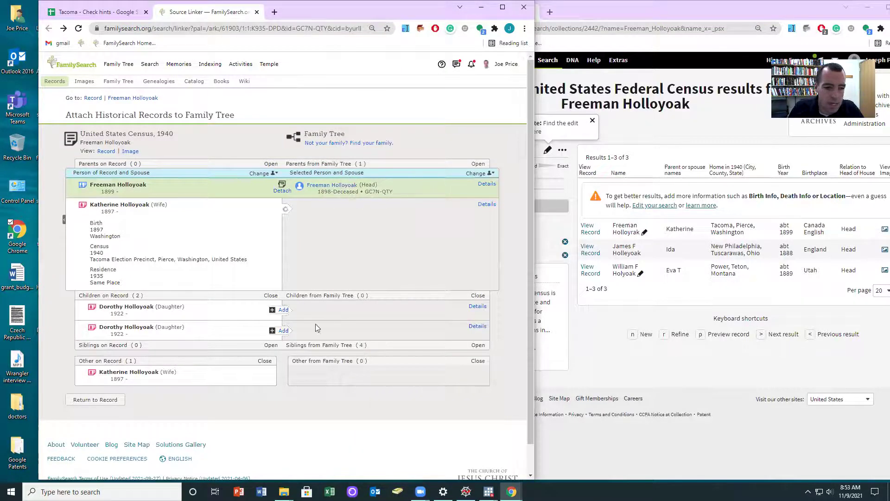
# - Attach the 1940 census record to the new wife, adding the 1935 and 1940 residences
pyautogui.click(283, 315)
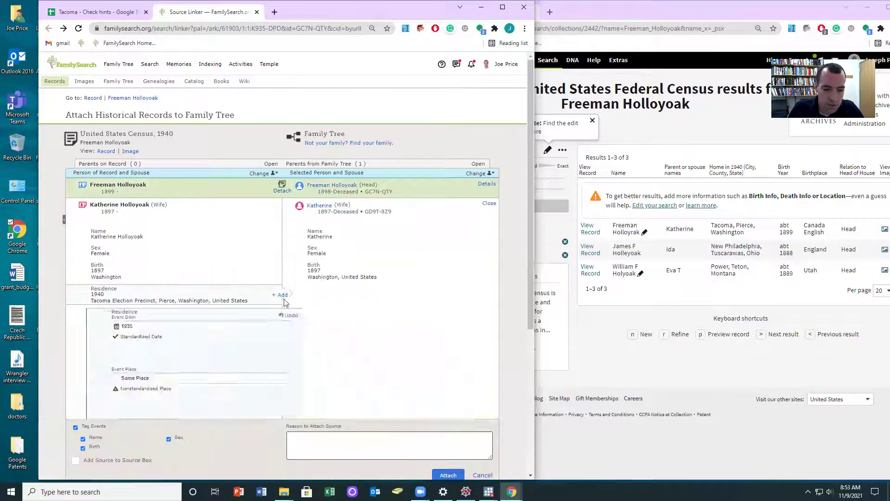
pyautogui.scroll(-3, 418, 334)
pyautogui.click(448, 336)
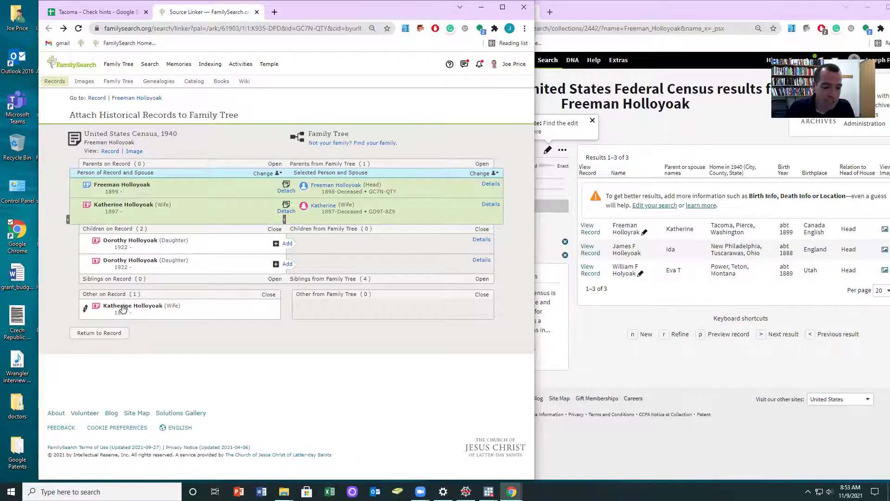
# - Make the wife the focus person, match her with her duplicate 1940 census entry, and attach that entry as well
pyautogui.click(482, 173)
pyautogui.click(424, 276)
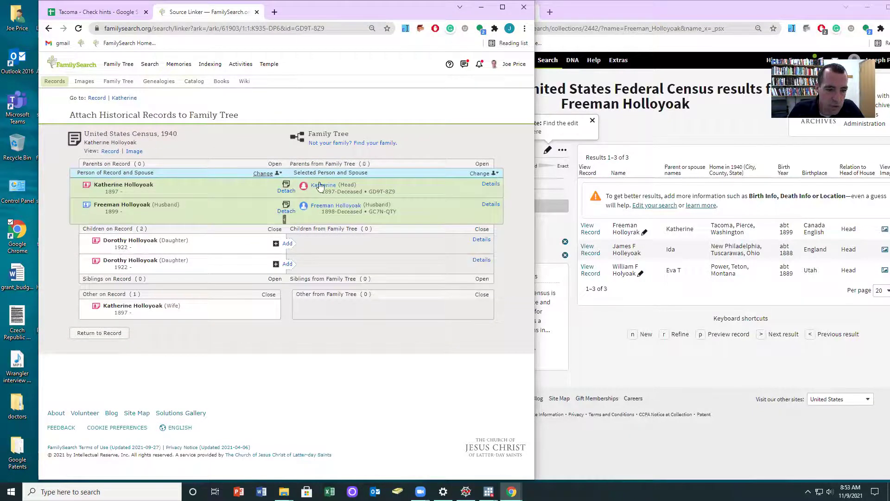
pyautogui.click(262, 174)
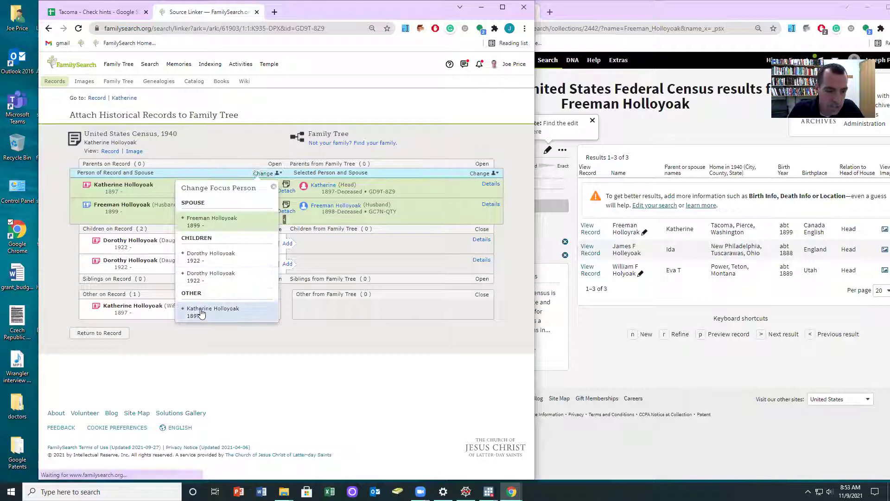
pyautogui.click(200, 312)
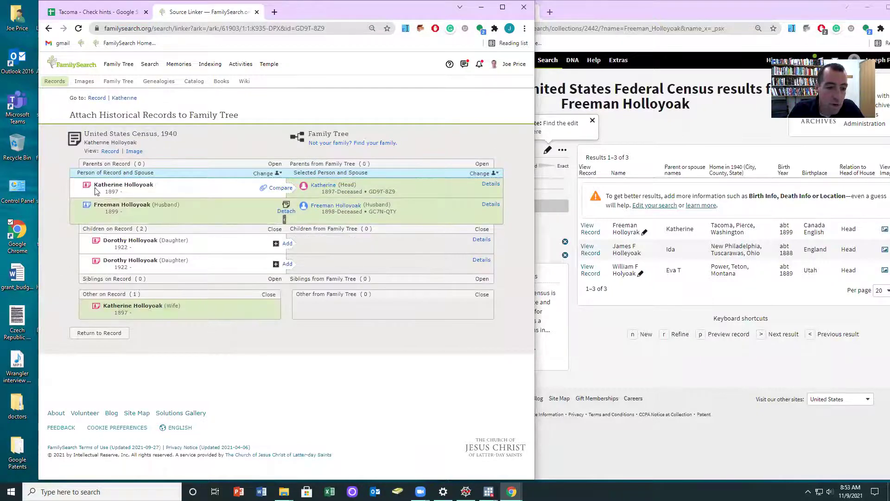
pyautogui.click(280, 187)
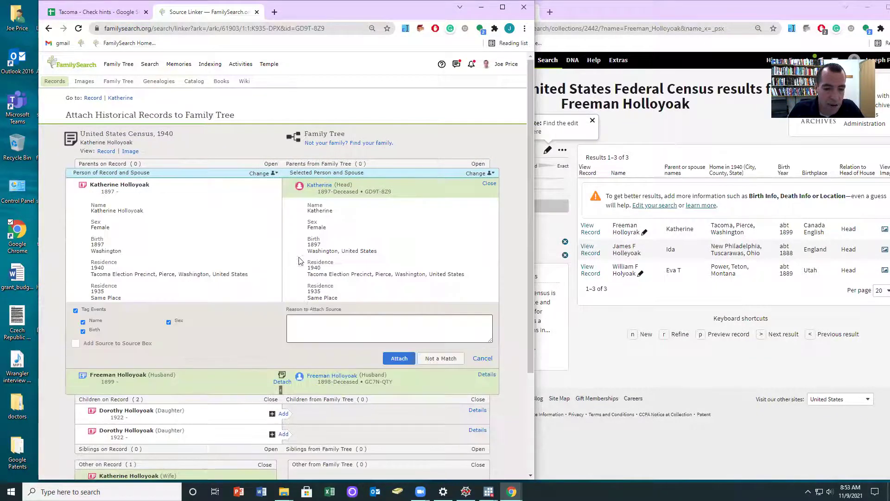
pyautogui.click(400, 359)
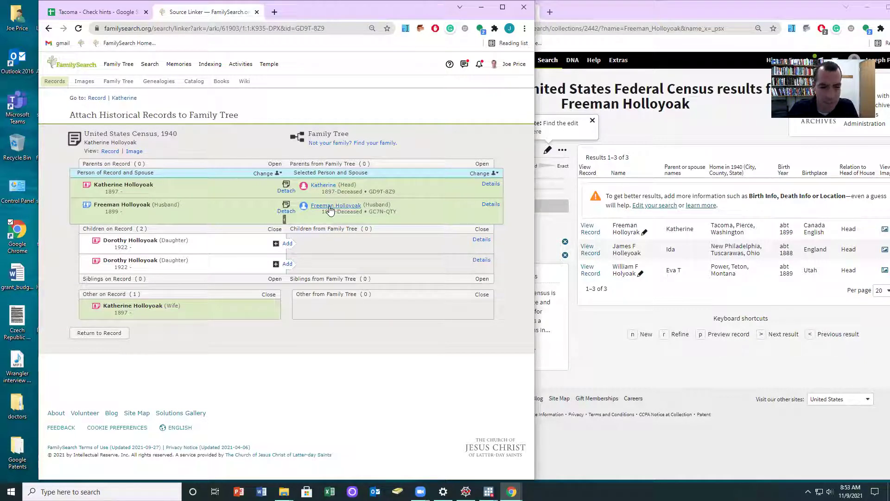
# - Open the husband's person page and bring up his 1930 United States Census record hint for review and attachment
pyautogui.moveTo(330, 210)
pyautogui.click(183, 275)
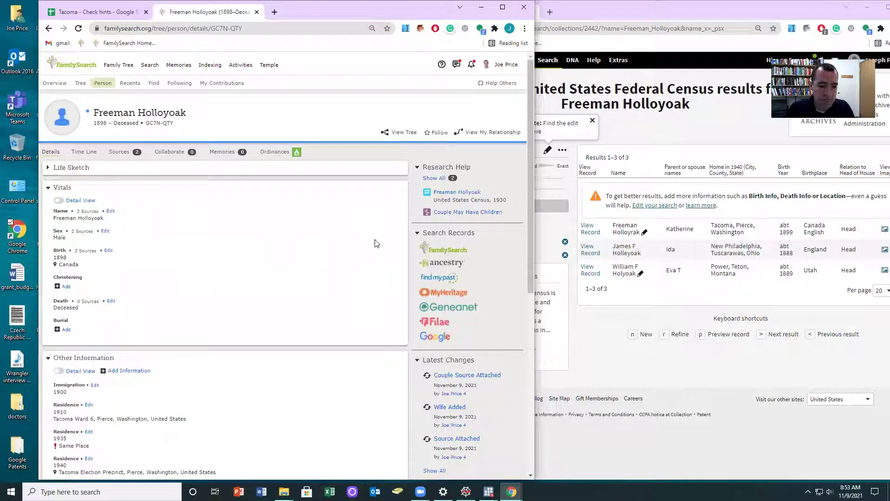
pyautogui.click(465, 192)
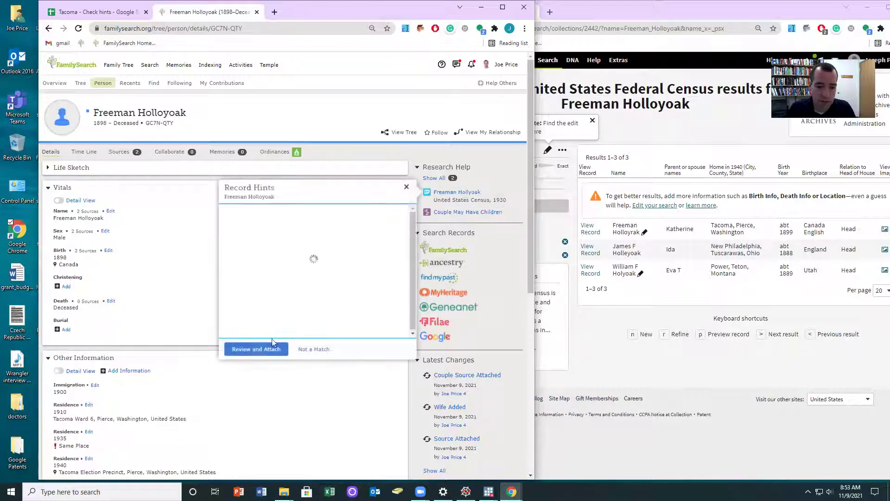
pyautogui.click(282, 348)
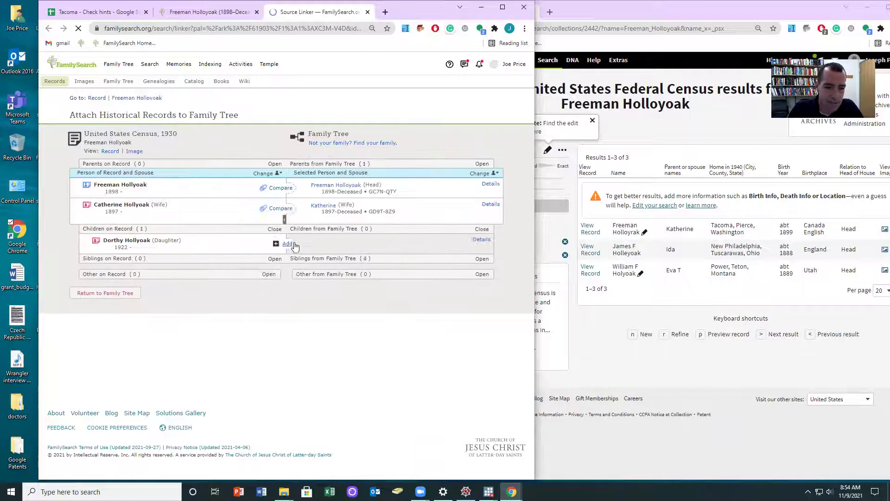
# - Attach the 1930 census record to the husband, adding the 1930 residence
pyautogui.click(283, 269)
pyautogui.scroll(-3, 391, 303)
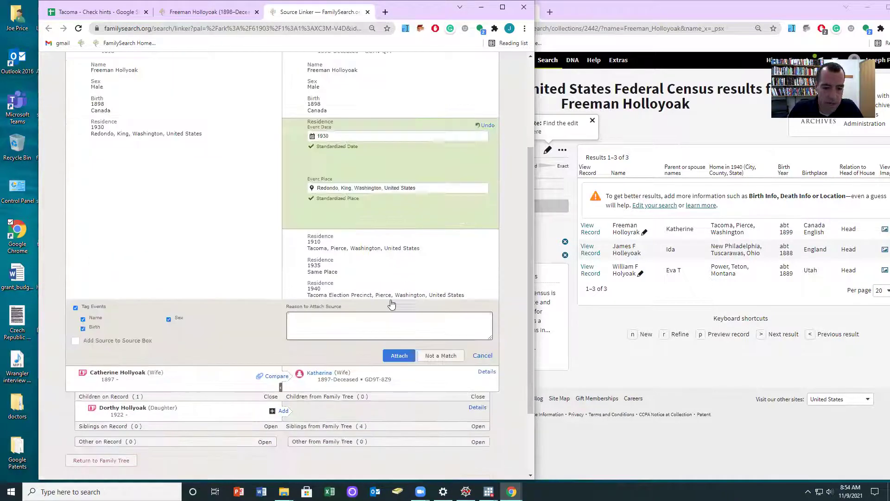
pyautogui.click(397, 355)
# - Attach the 1930 census record to the wife, adding the 1930 residence
pyautogui.click(276, 207)
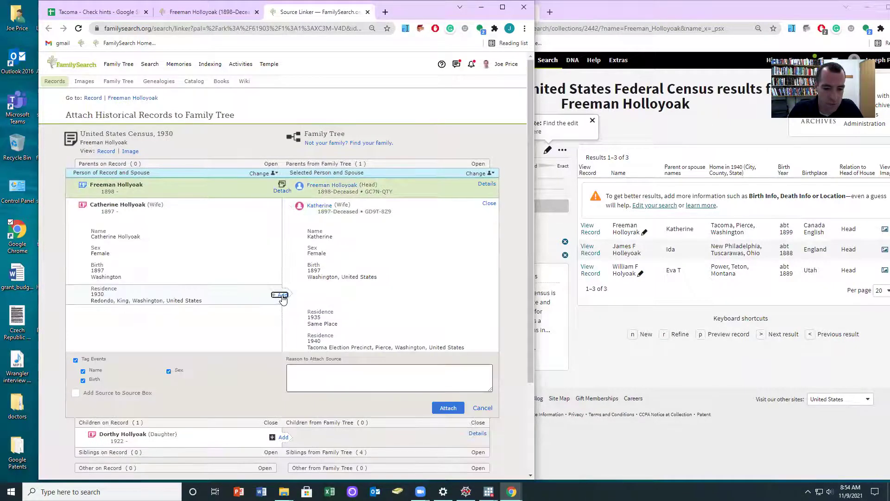
pyautogui.click(280, 295)
pyautogui.click(446, 313)
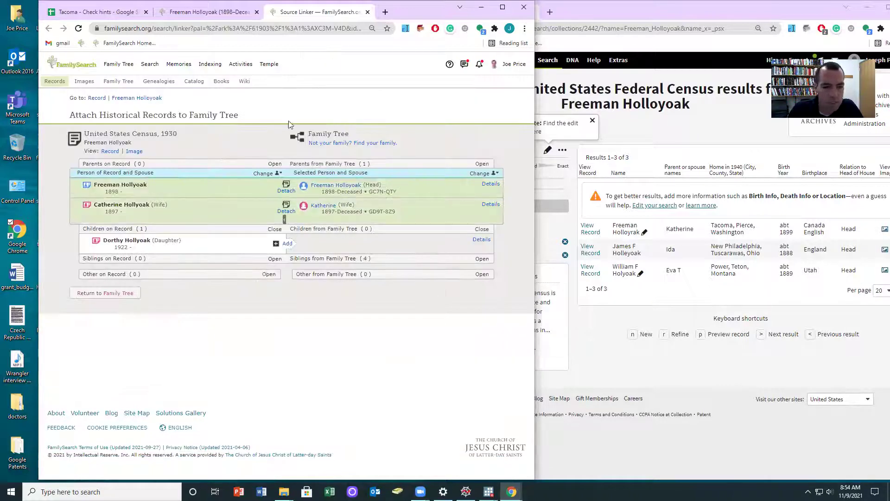
# - Launch an Ancestry record search from the husband's person page and move its tab into the other browser window
pyautogui.click(124, 98)
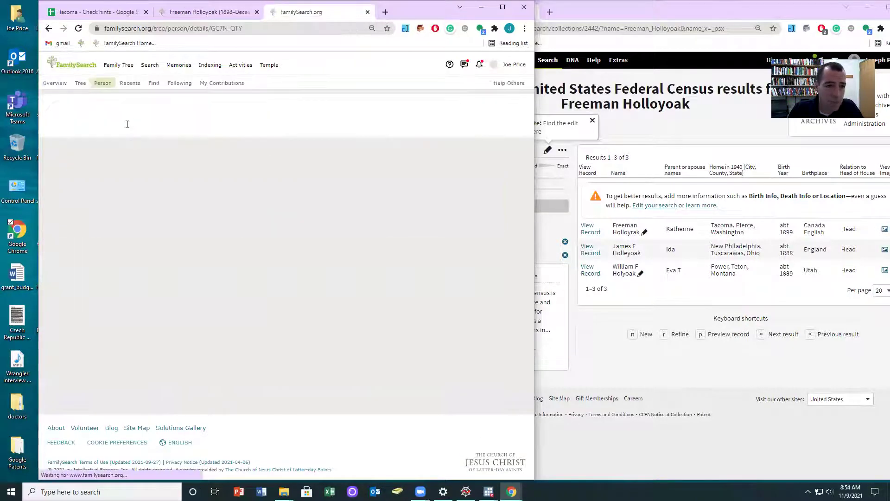
pyautogui.click(438, 254)
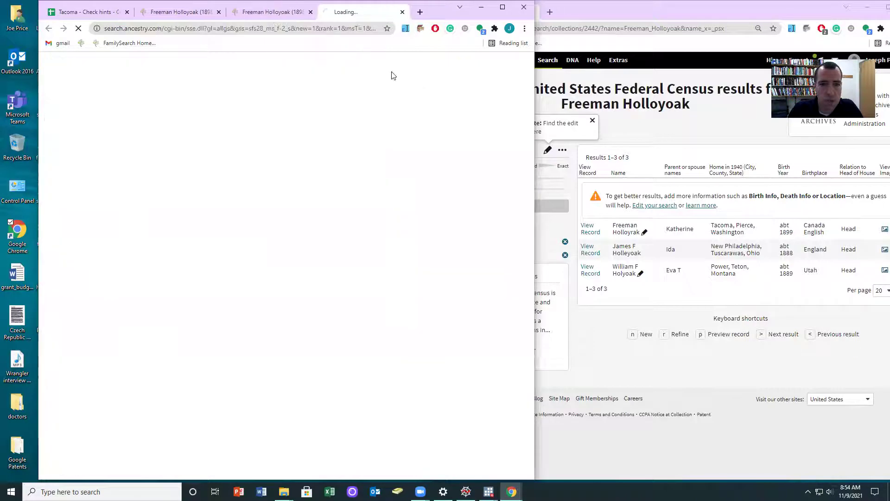
pyautogui.moveTo(345, 17); pyautogui.dragTo(755, 18)
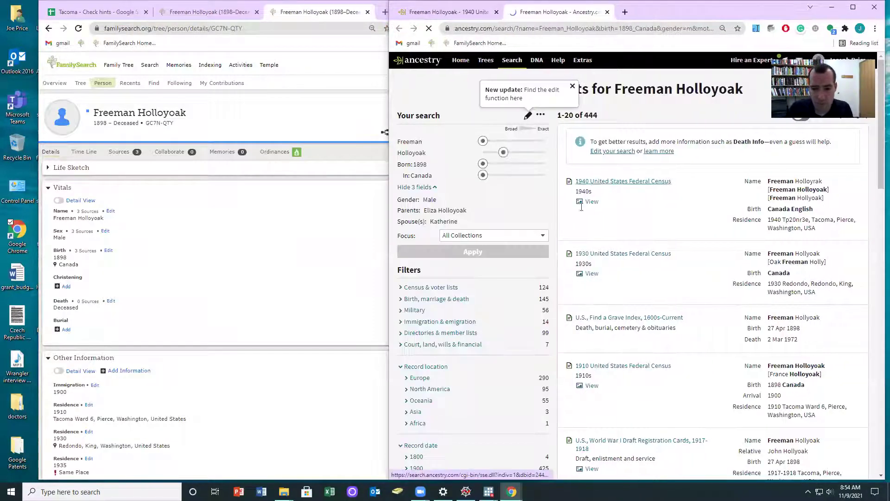
# - Refine the husband's Ancestry search to cover only Family Trees instead of Historical Records and rerun it
pyautogui.click(527, 116)
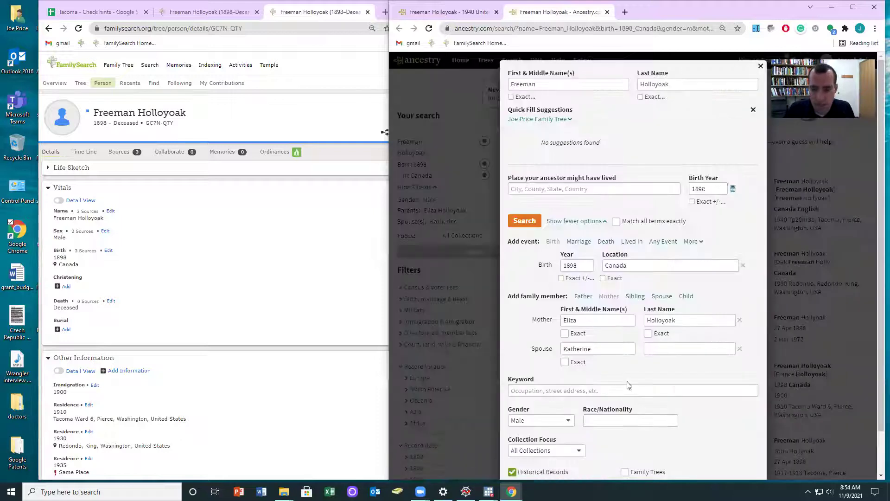
pyautogui.scroll(-1, 621, 440)
pyautogui.click(624, 425)
pyautogui.click(513, 425)
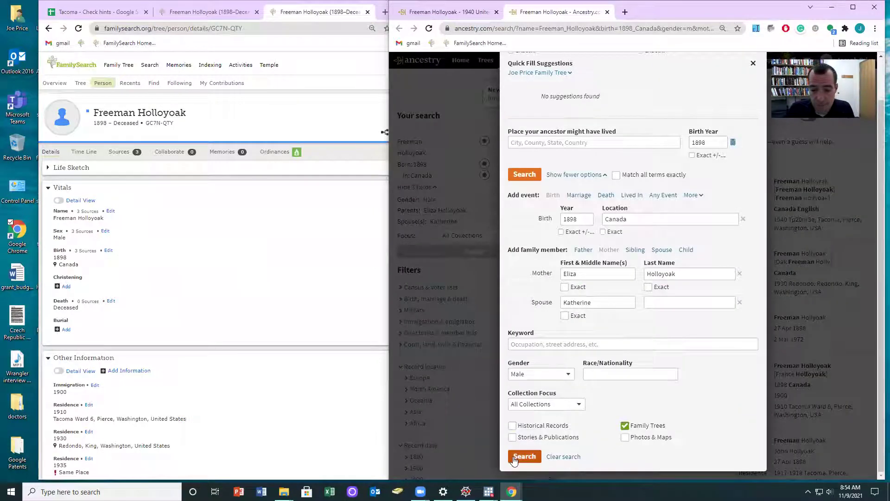
pyautogui.click(514, 457)
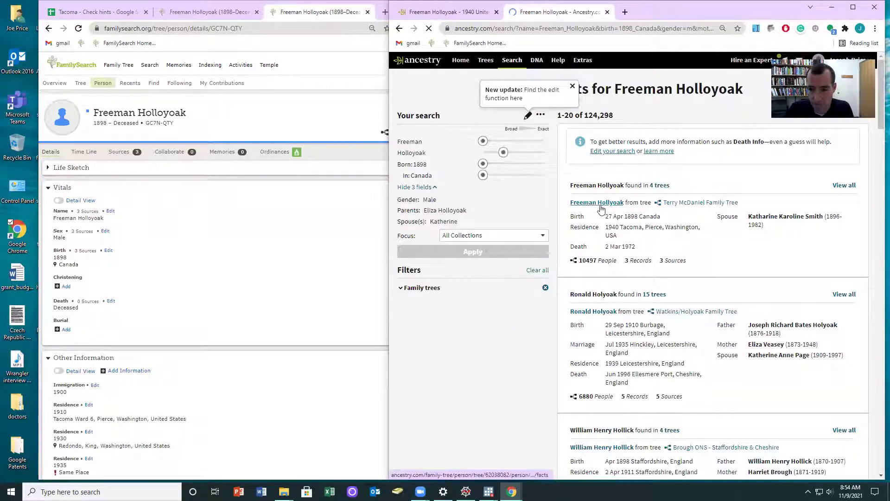
# - List all trees matching the husband, open his profile from the FamilySearch Descendancy Tree, and compare the siblings there with those in FamilySearch
pyautogui.click(659, 185)
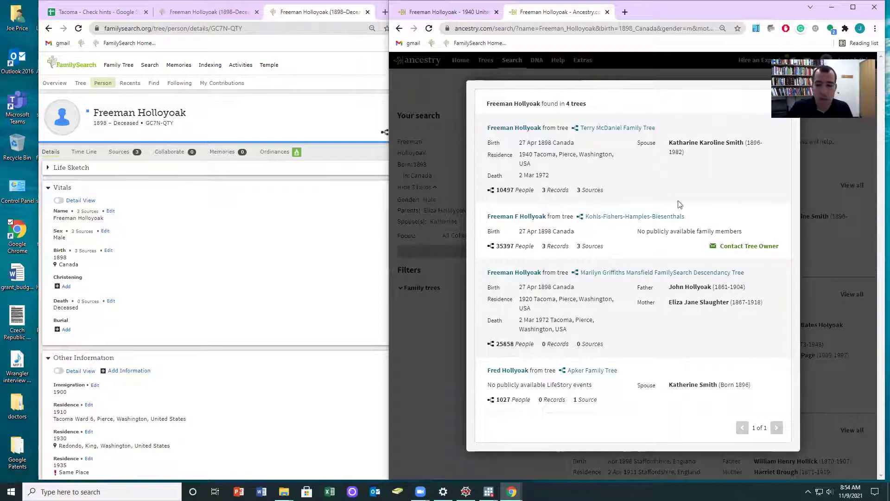
pyautogui.click(510, 273)
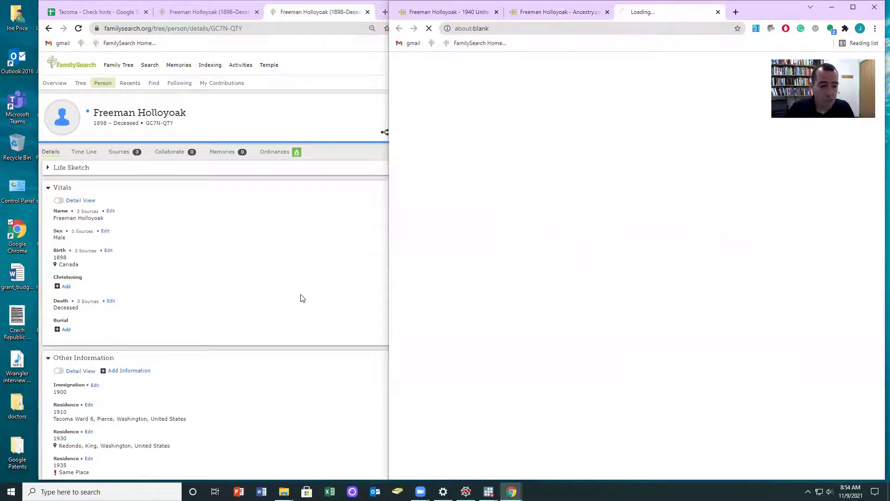
pyautogui.scroll(-5, 296, 306)
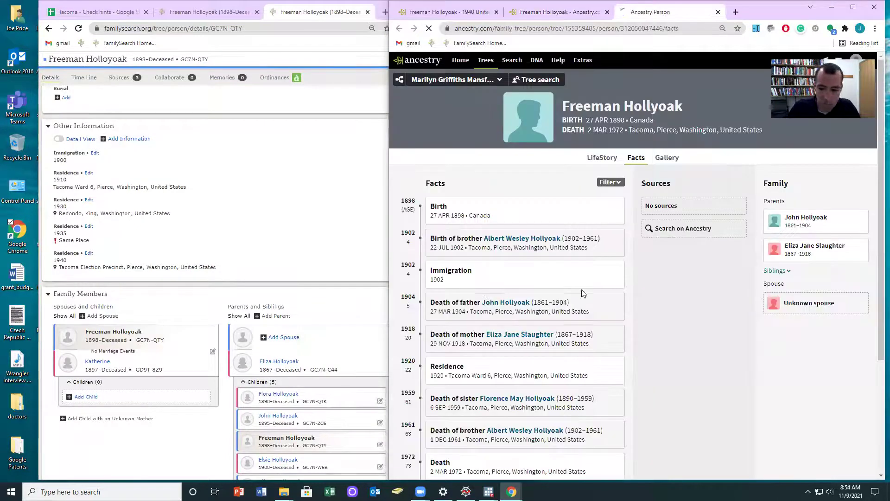
pyautogui.click(773, 270)
pyautogui.scroll(-1, 748, 299)
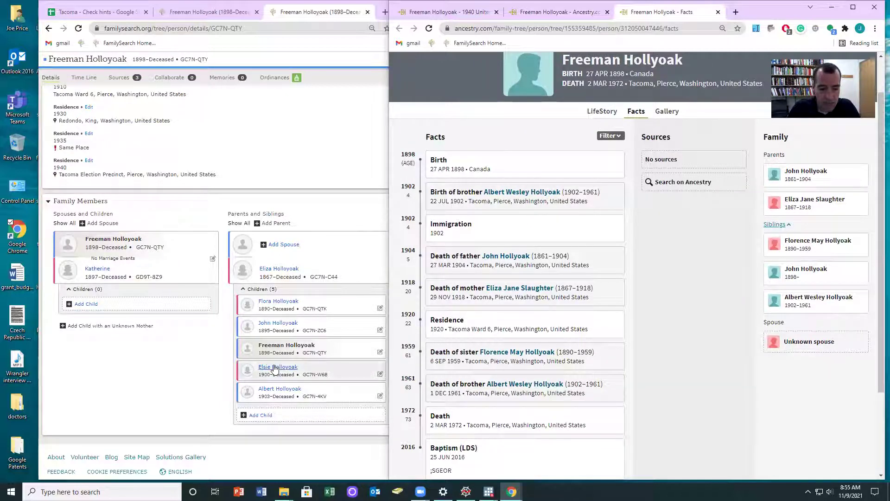
# - Using the father's Ancestry profile, begin adding him as the mother's spouse in FamilySearch with his first and last names and Deceased status
pyautogui.click(806, 175)
pyautogui.click(297, 247)
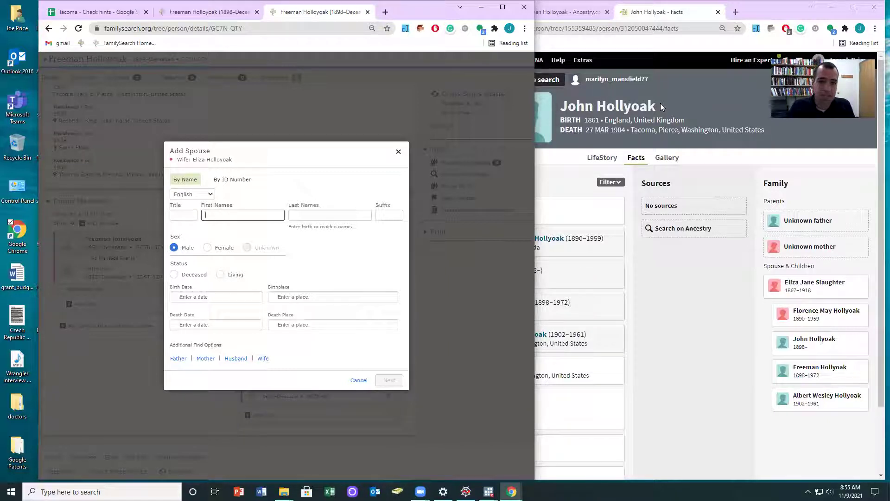
pyautogui.moveTo(660, 103); pyautogui.dragTo(562, 102)
pyautogui.hotkey('ctrl', 'c')
pyautogui.click(243, 215)
pyautogui.hotkey('ctrl', 'v')
pyautogui.moveTo(242, 215); pyautogui.dragTo(219, 216)
pyautogui.hotkey('ctrl', 'x')
pyautogui.click(298, 218)
pyautogui.hotkey('ctrl', 'v')
pyautogui.click(174, 274)
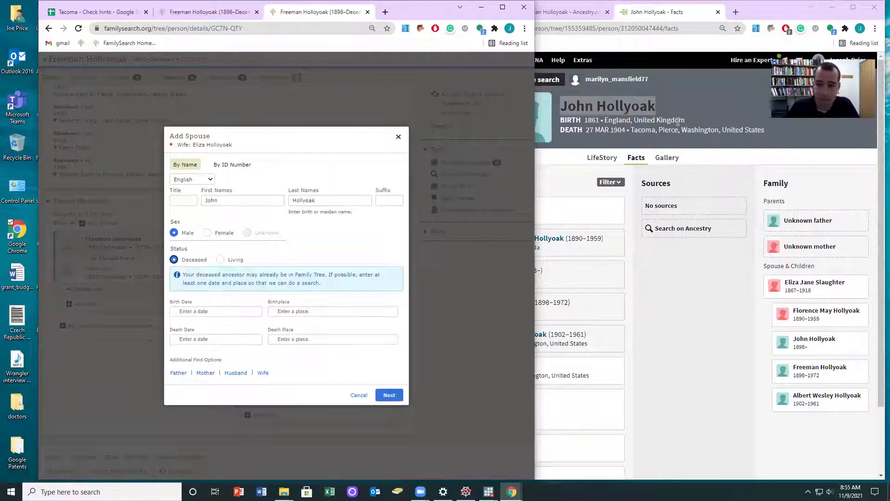
# - Copy the father's birth year from Ancestry into the new spouse entry and set the birthplace to England, United Kingdom
pyautogui.doubleClick(592, 120)
pyautogui.hotkey('ctrl', 'c')
pyautogui.click(186, 309)
pyautogui.hotkey('ctrl', 'v')
pyautogui.click(198, 346)
pyautogui.moveTo(691, 120); pyautogui.dragTo(607, 120)
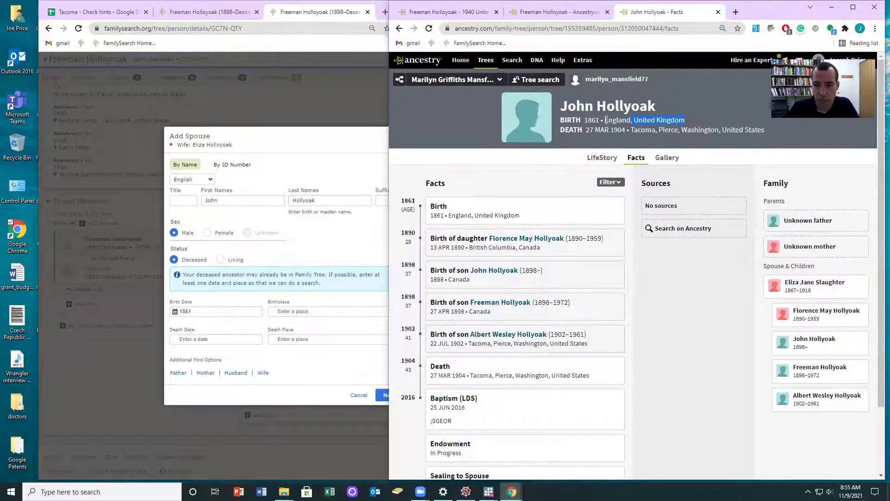
pyautogui.hotkey('ctrl', 'c')
pyautogui.click(325, 311)
pyautogui.hotkey('ctrl', 'v')
pyautogui.click(370, 285)
# - Set the father's death date to 27 March 1904 and the death place to Tacoma, Pierce, Washington, United States
pyautogui.moveTo(625, 130); pyautogui.dragTo(595, 128)
pyautogui.hotkey('ctrl', 'c')
pyautogui.click(199, 339)
pyautogui.hotkey('ctrl', 'v')
pyautogui.click(200, 369)
pyautogui.moveTo(760, 138); pyautogui.dragTo(629, 130)
pyautogui.hotkey('ctrl', 'c')
pyautogui.click(297, 338)
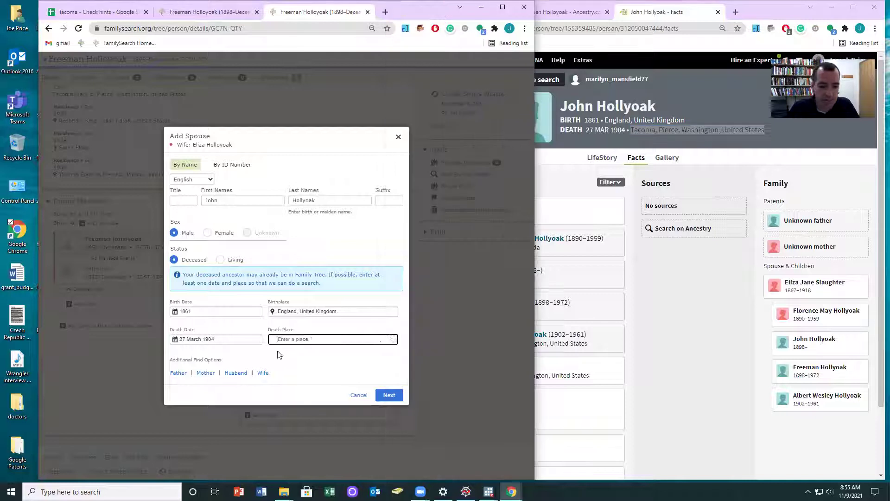
pyautogui.hotkey('ctrl', 'v')
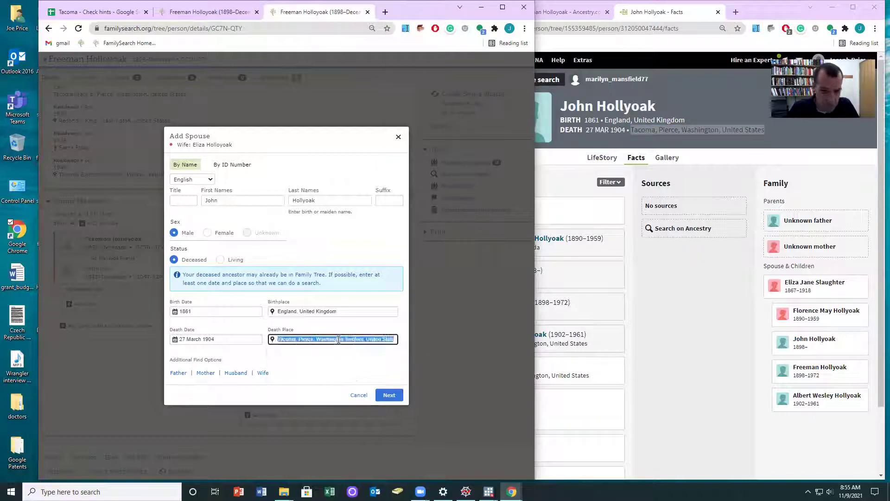
pyautogui.click(291, 356)
# - Check for existing Family Tree matches and add the one with the same Tacoma death details as the mother's spouse
pyautogui.click(389, 394)
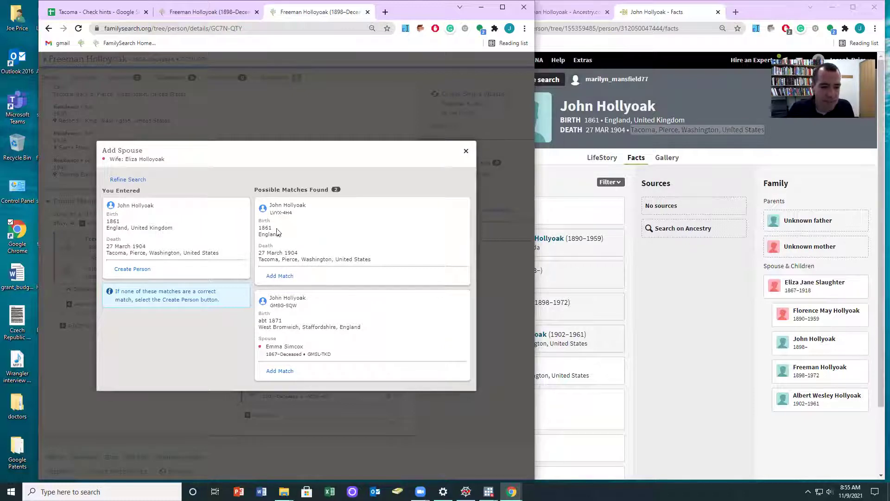
pyautogui.click(279, 276)
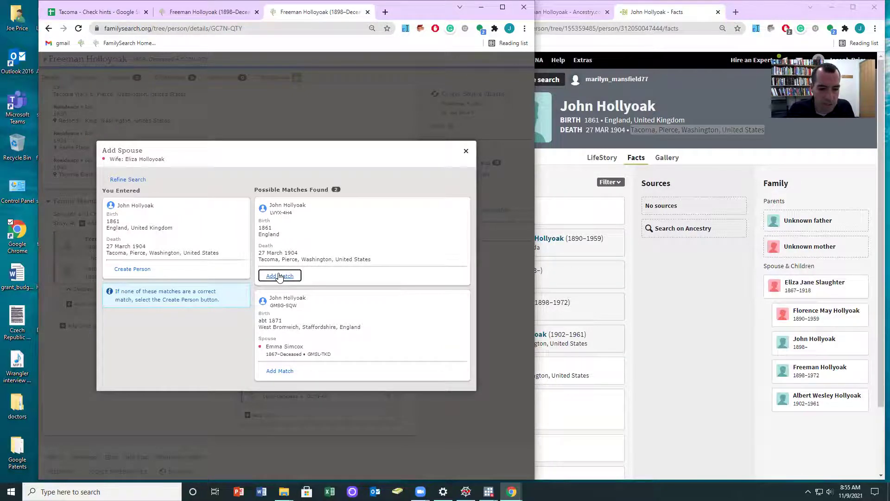
pyautogui.scroll(-3, 315, 325)
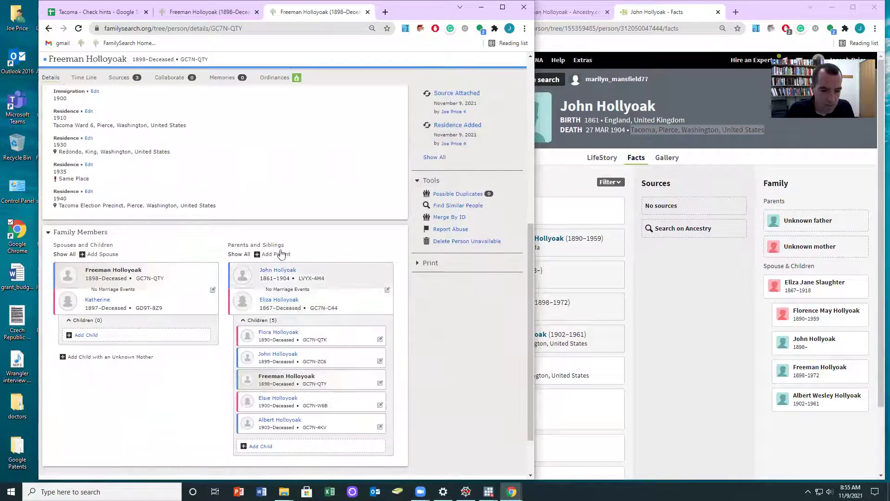
# - Open the father's FamilySearch person page, reload it, and examine his spouse, children and parents under Family Members
pyautogui.moveTo(277, 270)
pyautogui.click(104, 347)
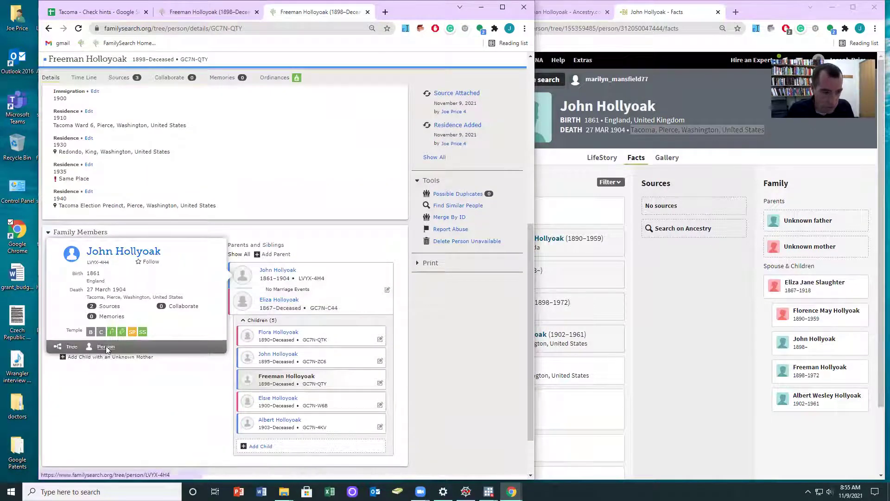
pyautogui.scroll(-4, 202, 323)
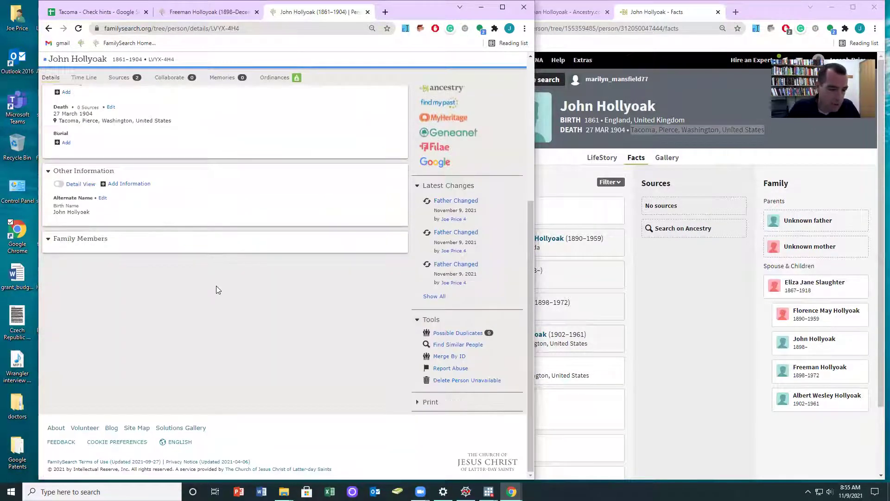
pyautogui.click(49, 240)
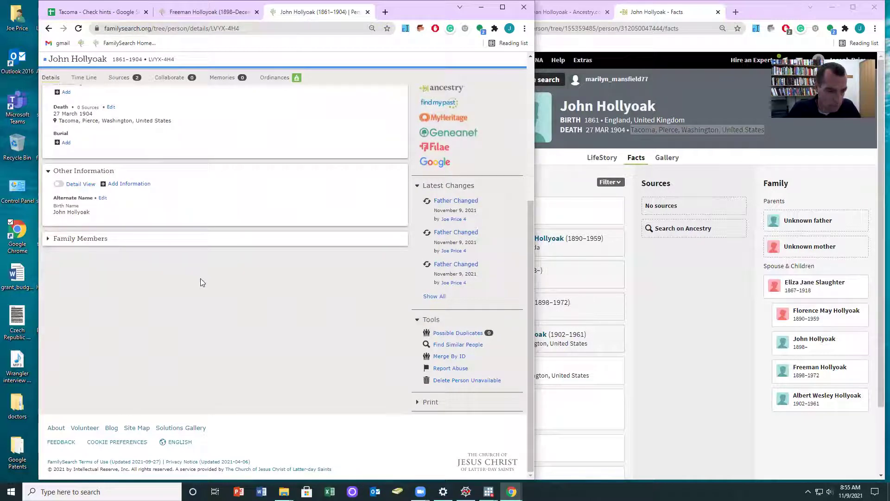
pyautogui.click(52, 242)
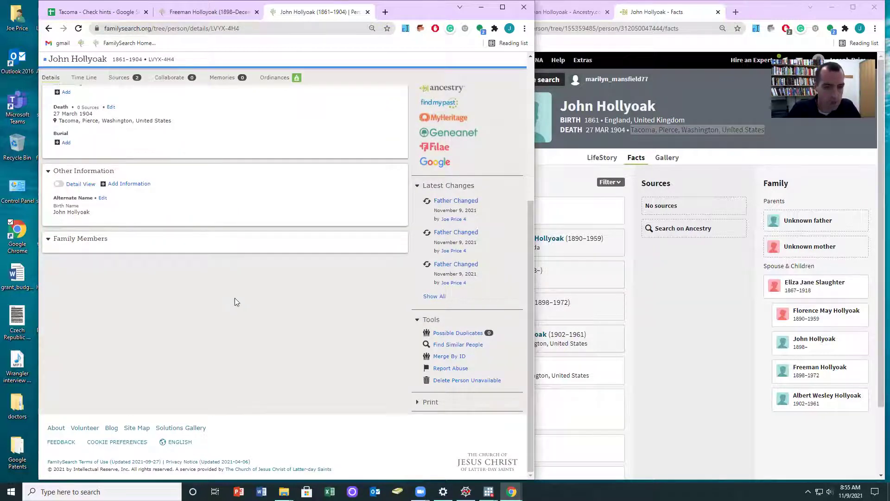
pyautogui.scroll(-3, 185, 188)
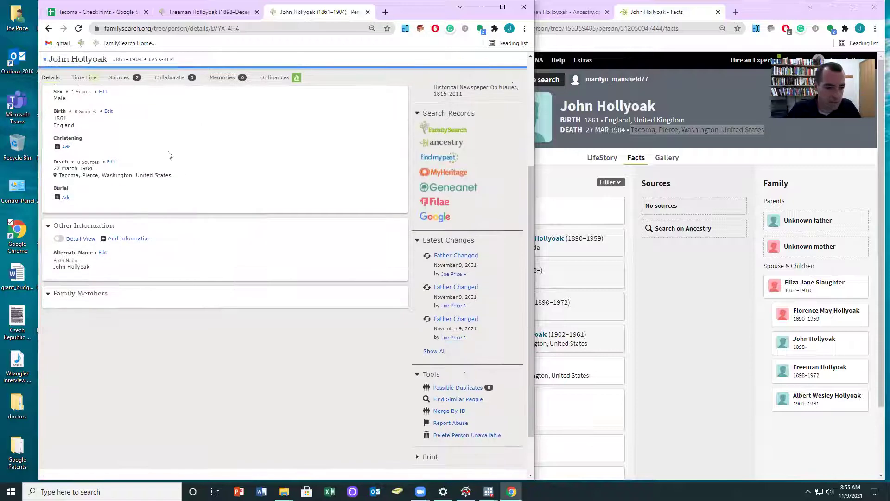
pyautogui.click(79, 28)
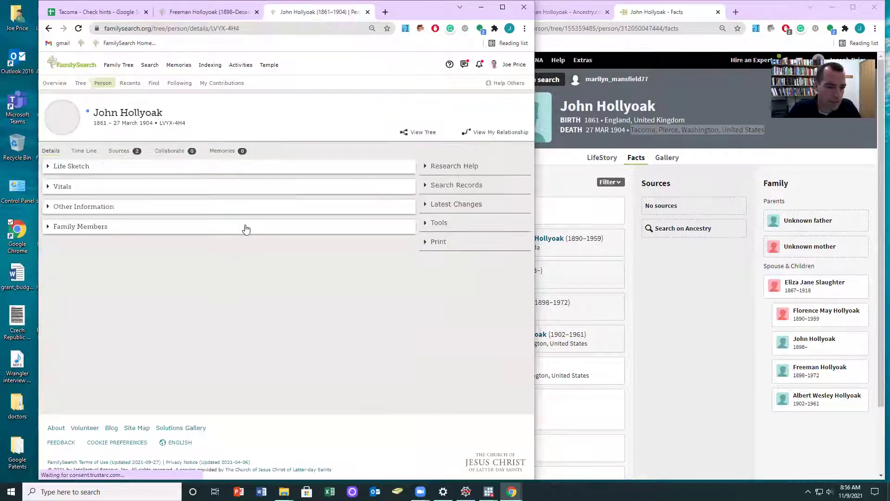
pyautogui.scroll(-5, 199, 250)
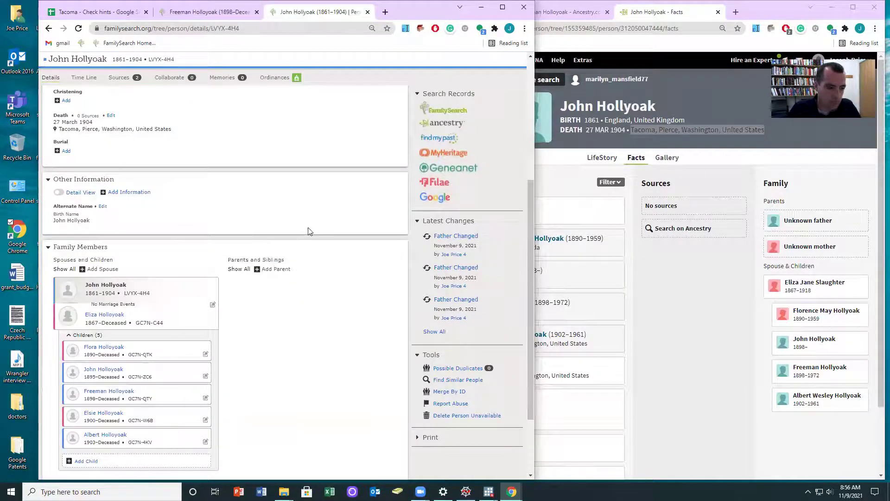
pyautogui.scroll(-3, 258, 288)
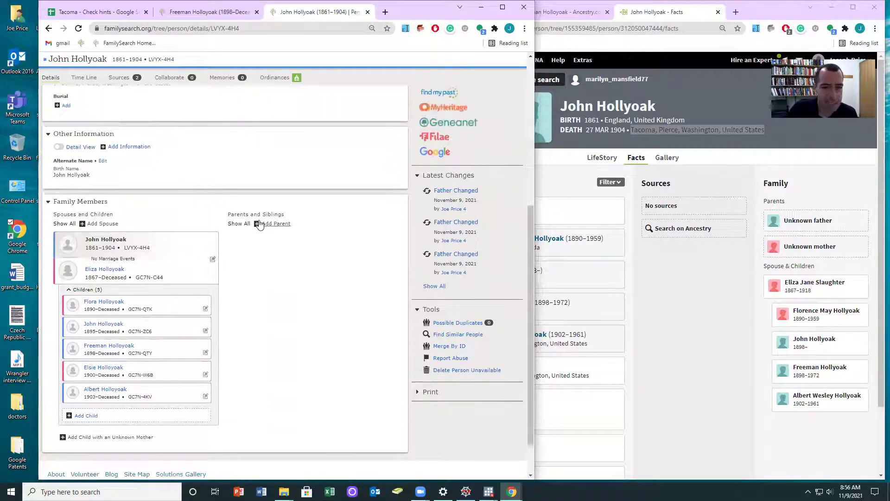
pyautogui.scroll(-3, 259, 224)
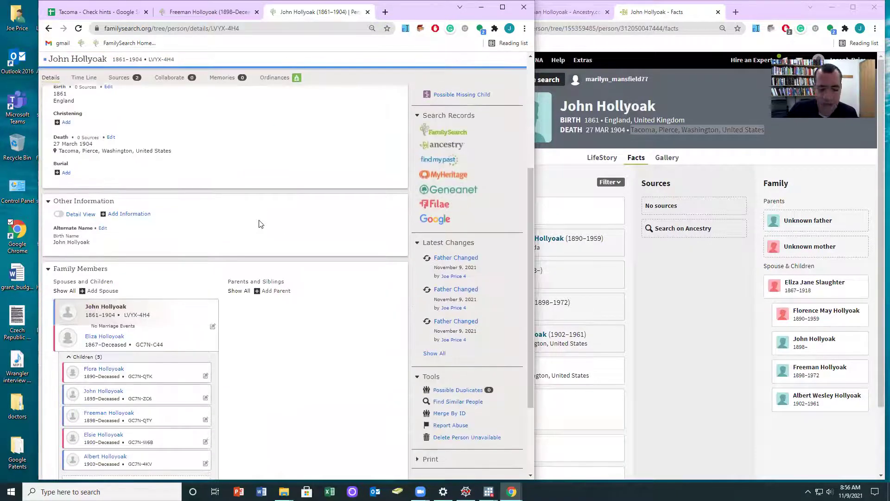
# - Open the mother's profile on Ancestry and her person page in FamilySearch, and compare her vitals and family members
pyautogui.click(814, 285)
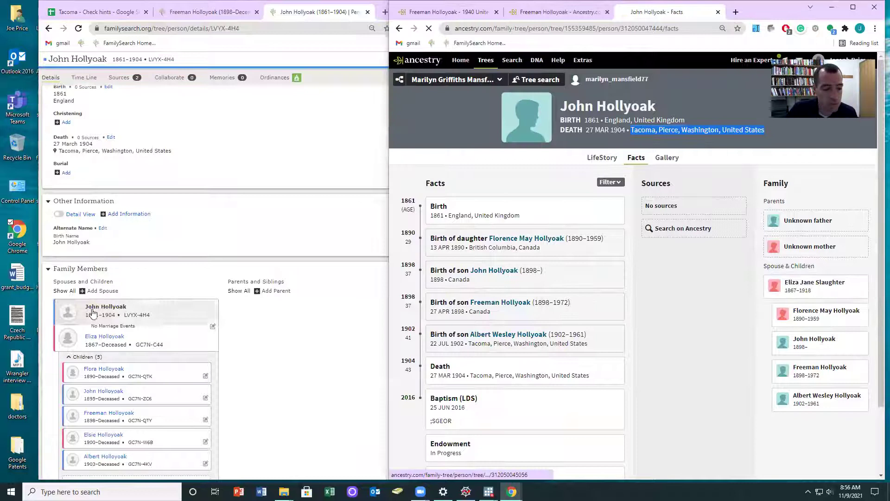
pyautogui.click(97, 341)
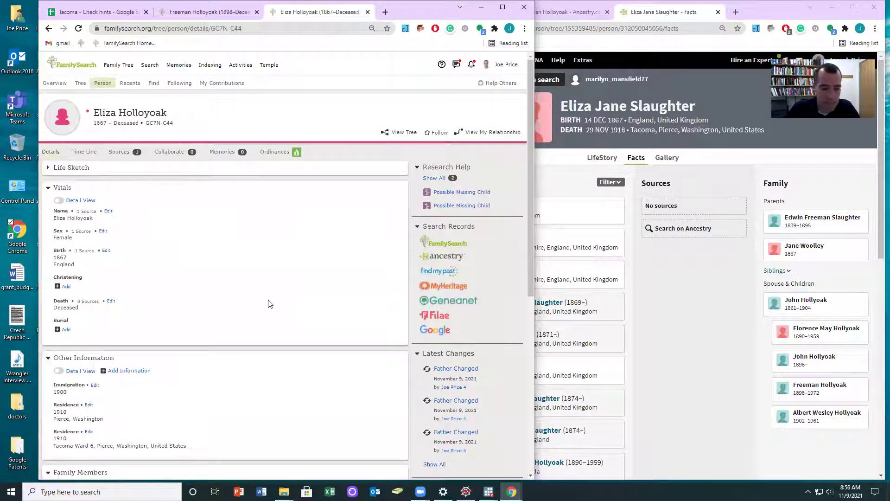
pyautogui.scroll(-4, 270, 303)
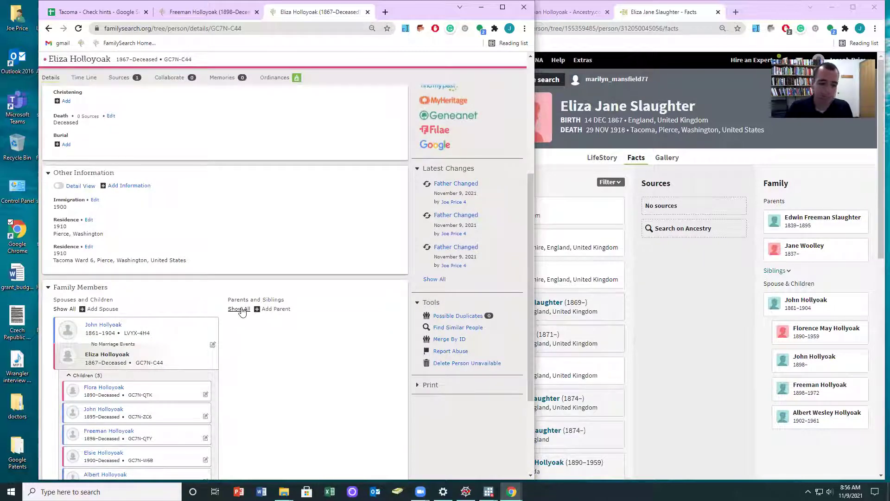
pyautogui.scroll(4, 243, 311)
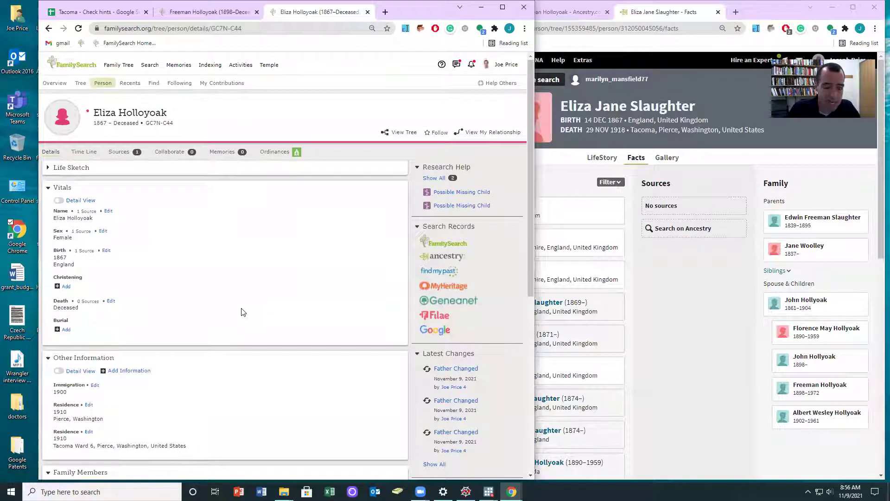
pyautogui.scroll(-4, 247, 310)
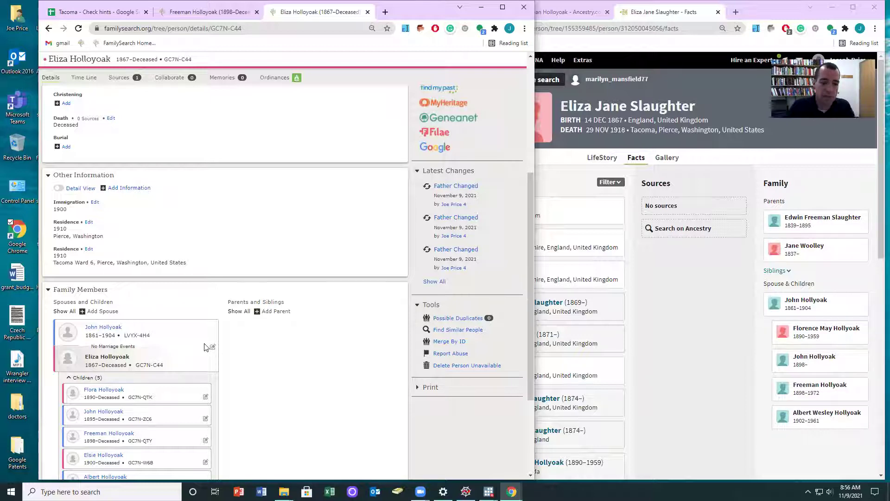
# - Switch to the Tacoma - Check hints spreadsheet and record a result of 1 for the hint in row 61
pyautogui.click(92, 16)
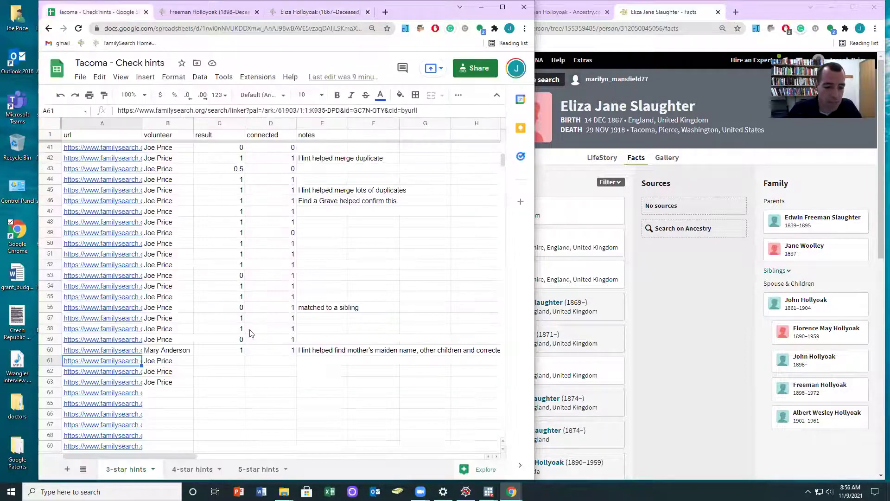
pyautogui.click(230, 361)
pyautogui.write('1')
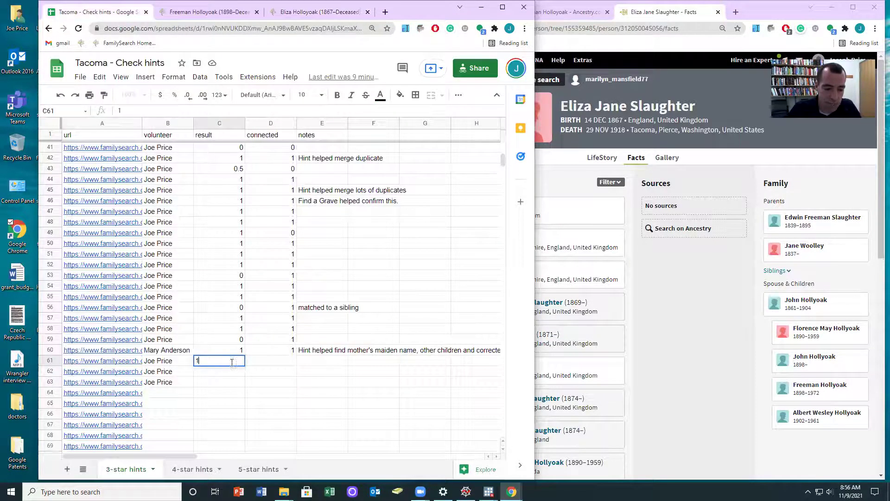
pyautogui.click(267, 366)
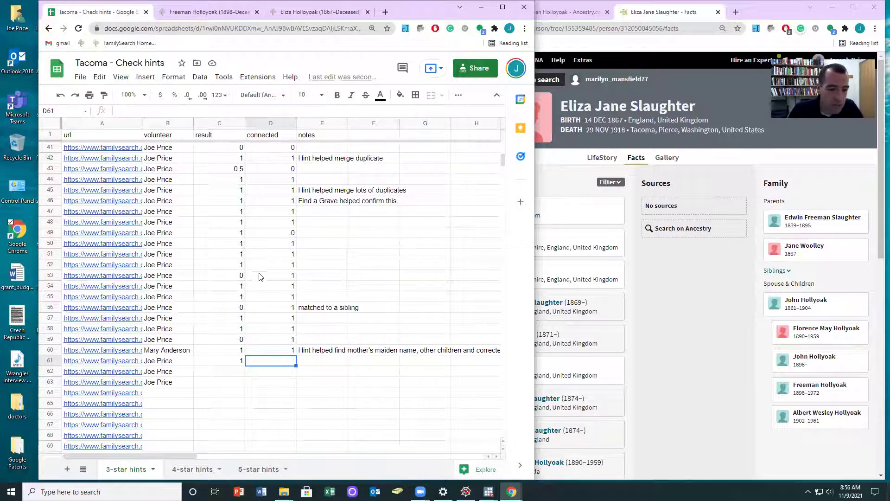
# - Open the next hint's North Carolina County Marriages record from the spreadsheet, close the old person tabs, and expand the son's details
pyautogui.click(121, 279)
pyautogui.click(125, 294)
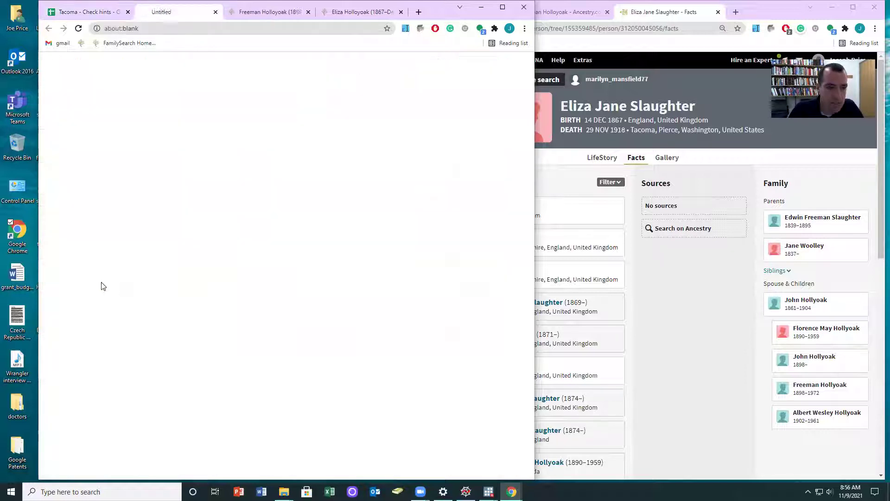
pyautogui.click(310, 13)
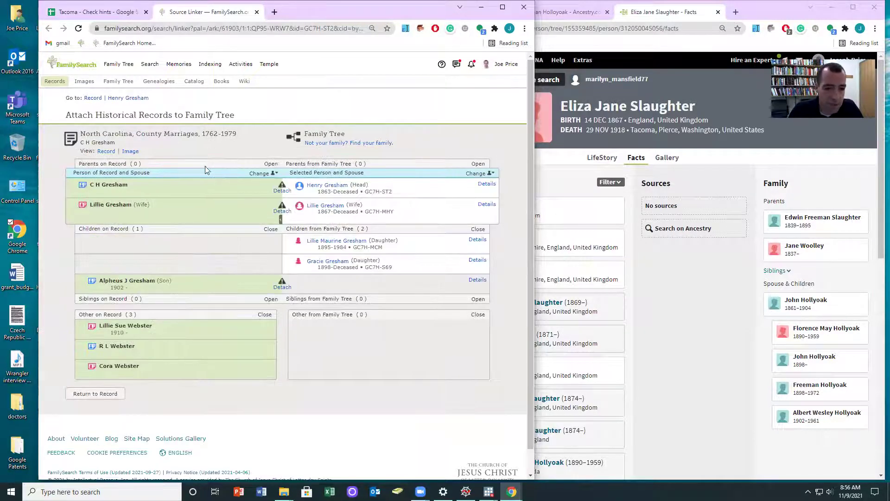
pyautogui.click(476, 279)
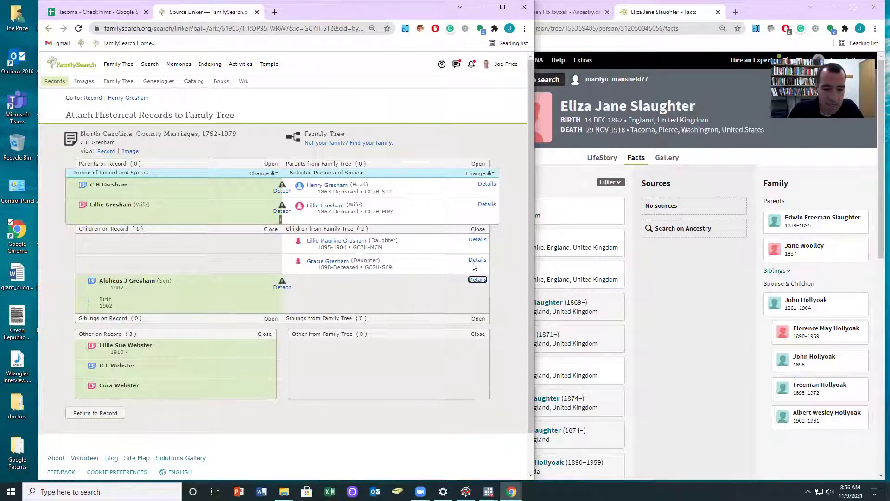
# - Expand the younger daughter's details in the North Carolina County Marriages comparison and view the older daughter's summary card
pyautogui.click(478, 260)
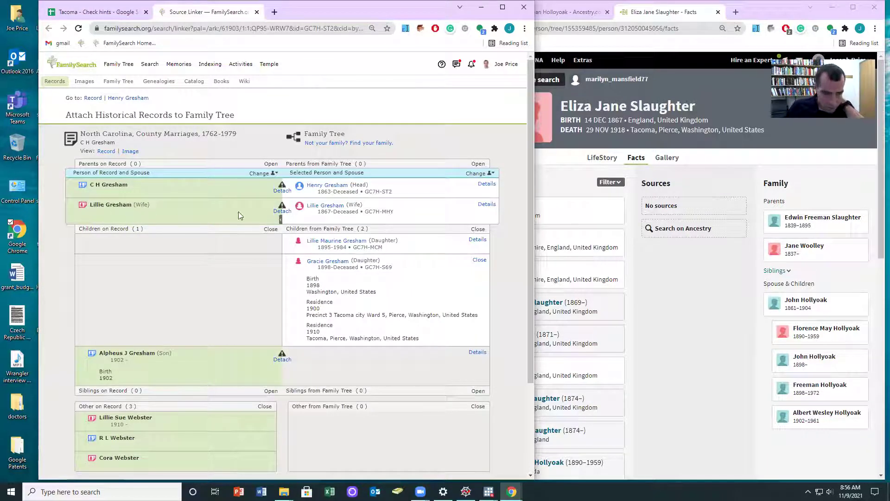
pyautogui.rightClick(322, 263)
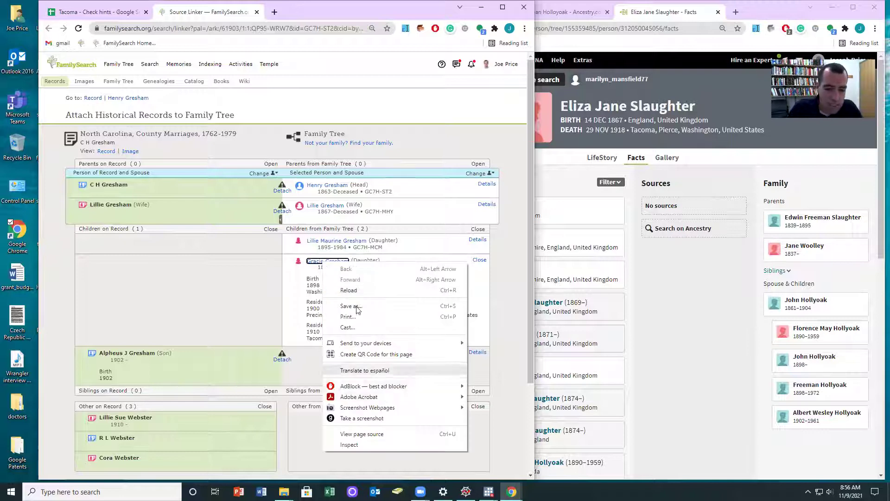
pyautogui.click(320, 243)
pyautogui.rightClick(176, 312)
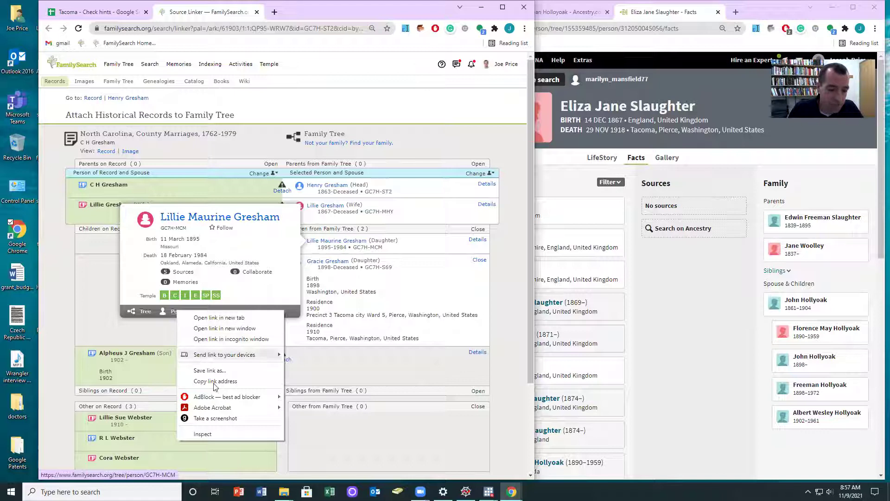
pyautogui.click(366, 366)
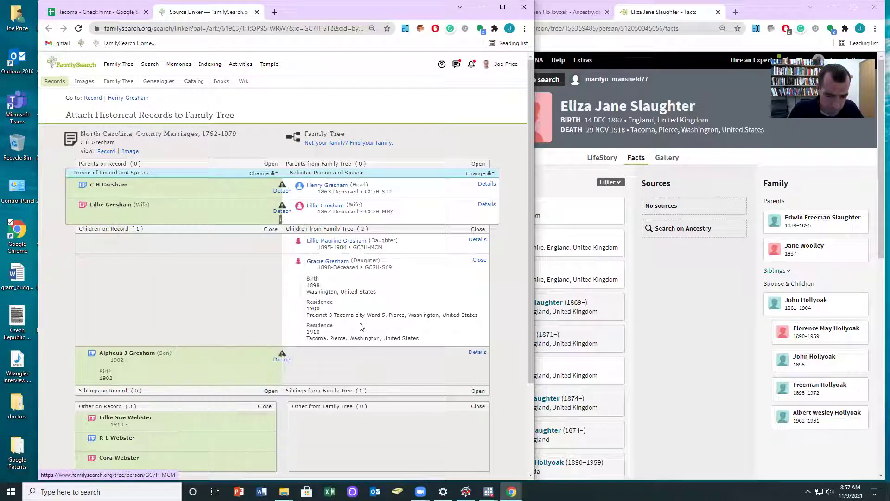
pyautogui.click(337, 241)
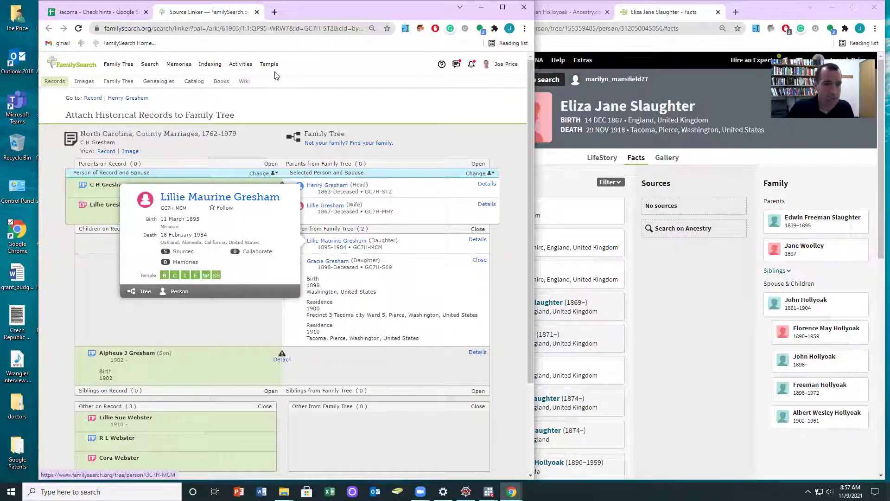
# - Open the row 43 hint from the Tacoma - Check hints spreadsheet and examine the Family Tree details of the son, husband and wife
pyautogui.click(118, 13)
pyautogui.scroll(1, 225, 205)
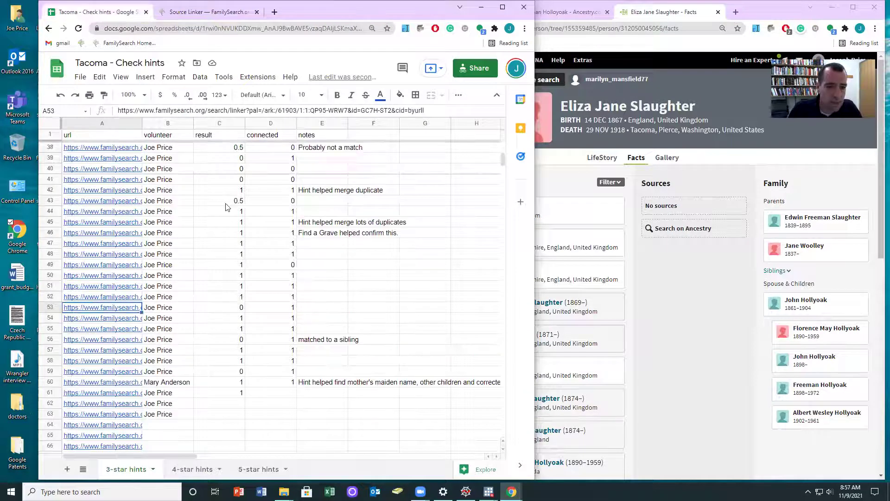
pyautogui.click(122, 203)
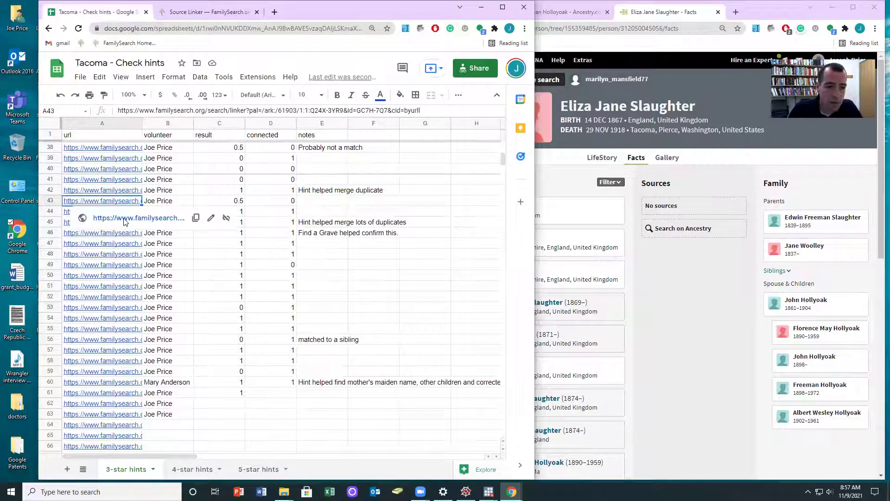
pyautogui.click(124, 222)
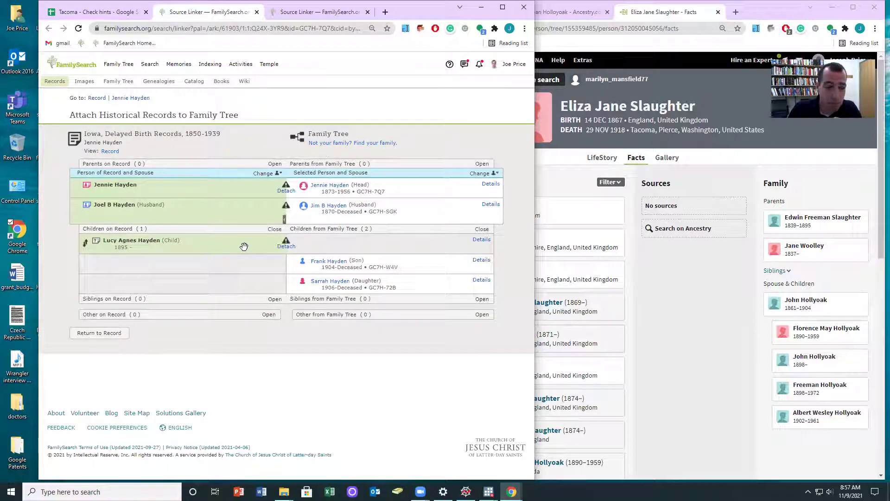
pyautogui.click(481, 260)
pyautogui.click(486, 204)
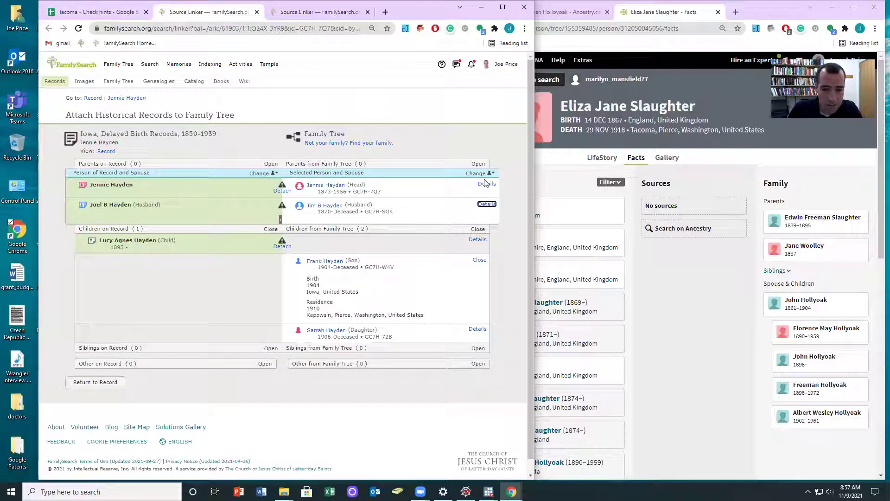
pyautogui.click(486, 184)
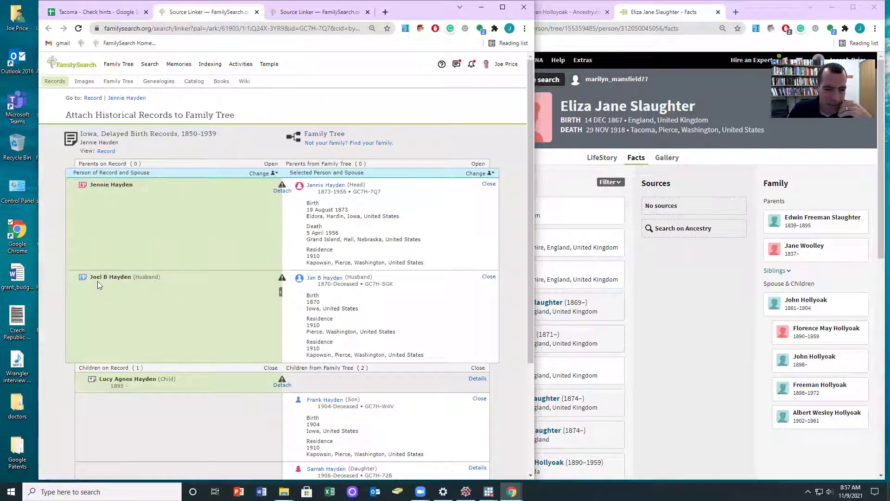
# - Return to the hints spreadsheet and review the notes for the uncertain matches in rows 38 and 23
pyautogui.click(76, 16)
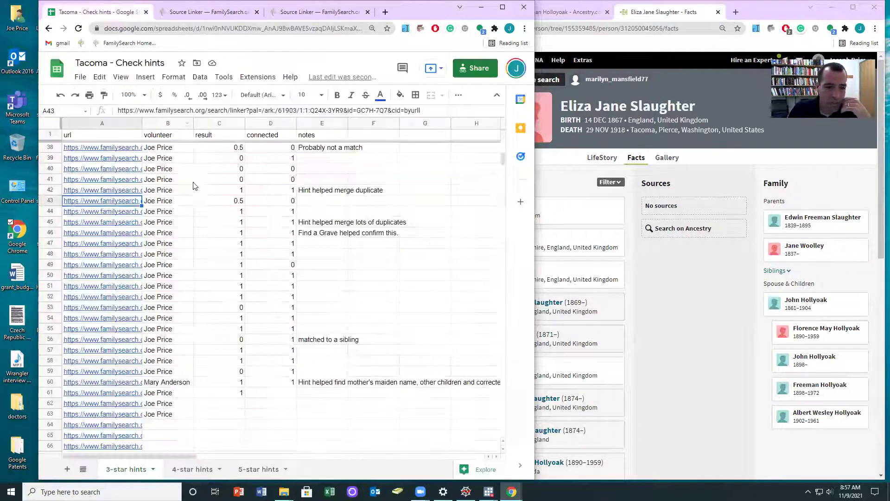
pyautogui.scroll(3, 363, 258)
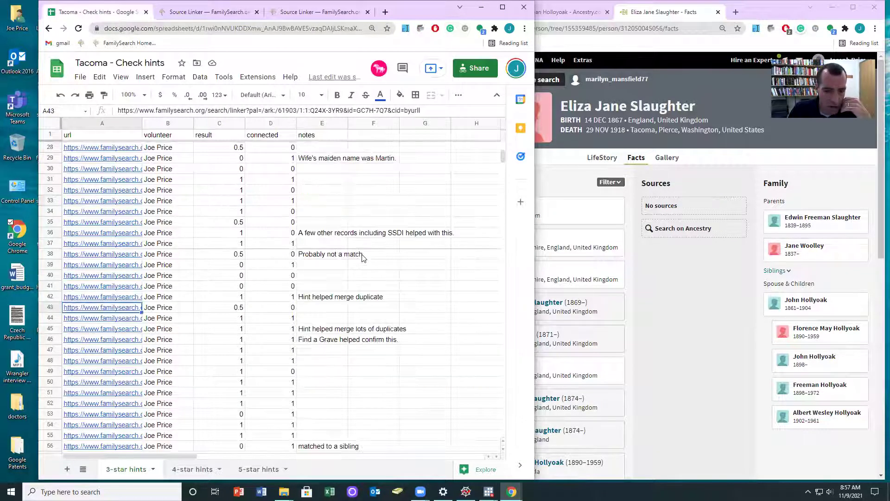
pyautogui.click(320, 259)
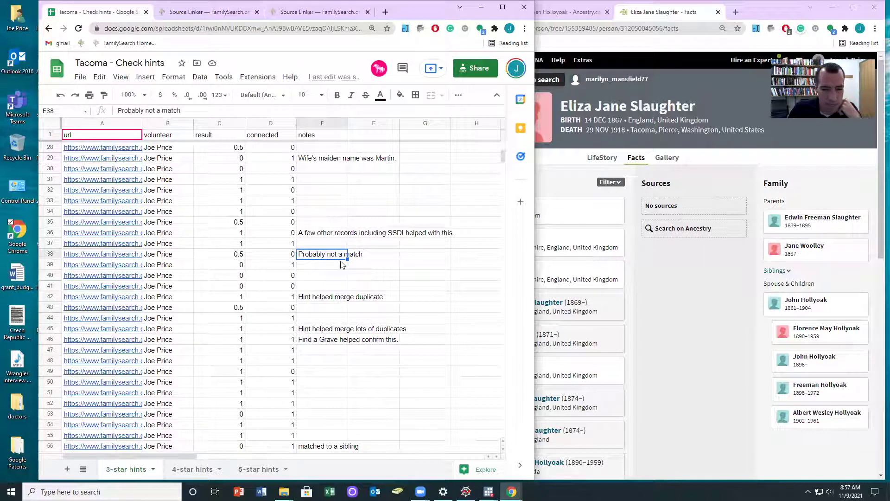
pyautogui.scroll(3, 342, 265)
pyautogui.click(321, 193)
pyautogui.click(319, 204)
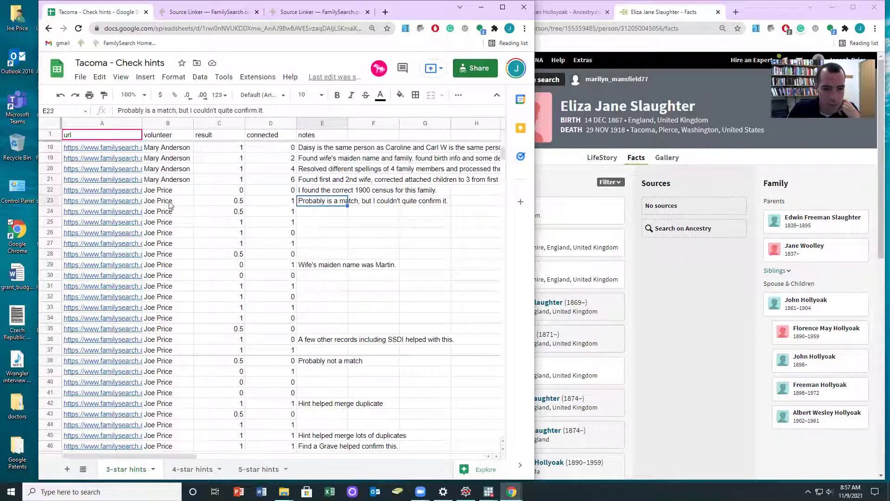
# - Open the row 23 hint's Washington Birth Records comparison and expand the details of the son born in 1901
pyautogui.click(124, 204)
pyautogui.click(115, 218)
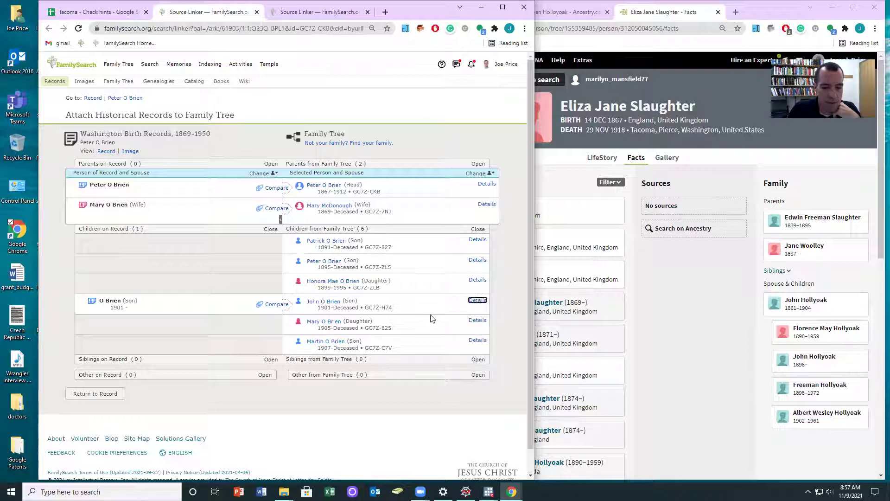
pyautogui.click(477, 299)
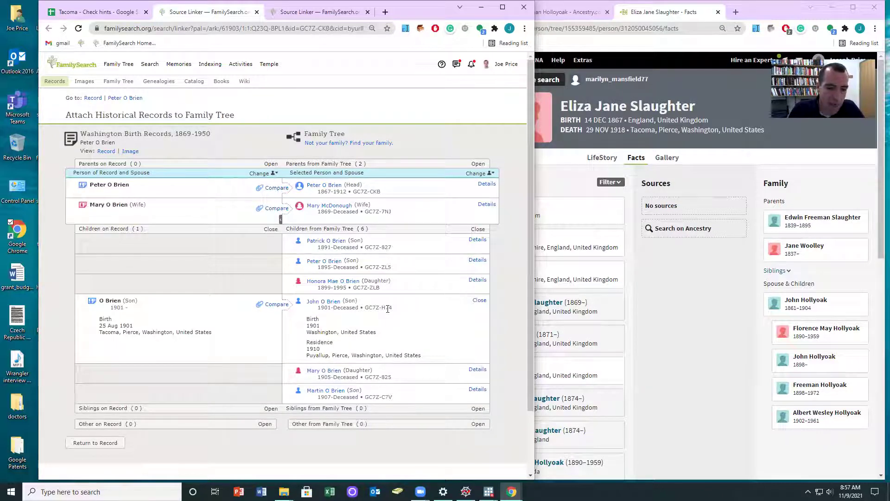
# - Switch back to the Tacoma - Check hints spreadsheet and go down to the most recent hint rows
pyautogui.click(110, 16)
pyautogui.scroll(-5, 246, 230)
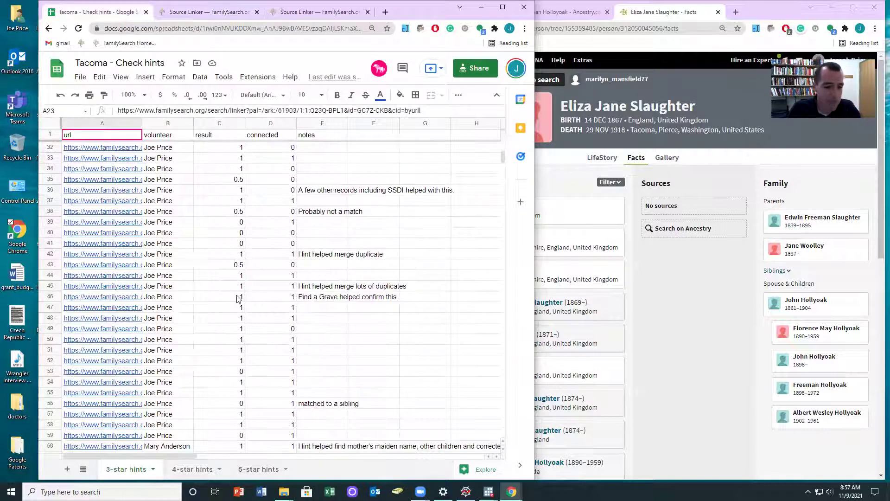